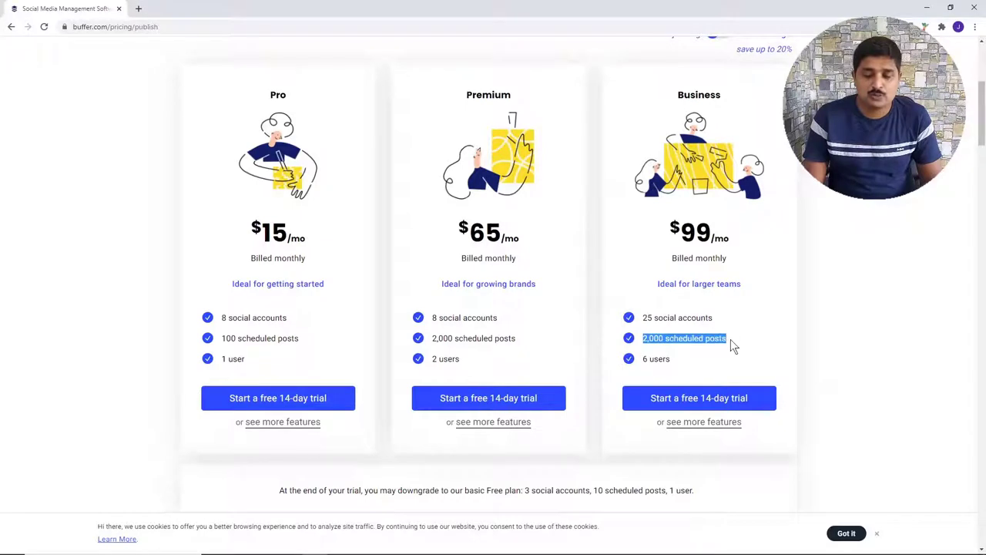
- Compare the Business plan's user count, social account limit and $99/mo price
left_click_drag(649, 359, 690, 366)
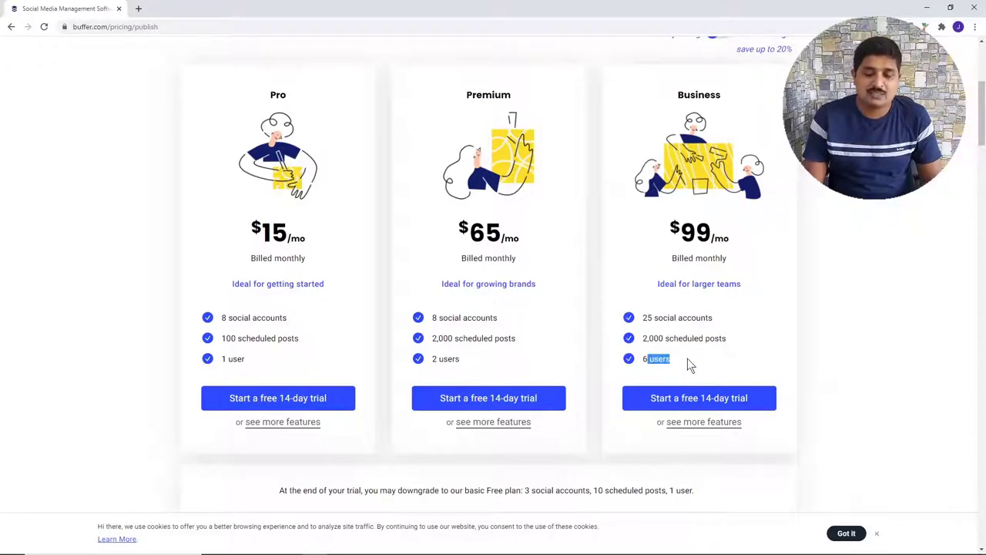
left_click_drag(669, 223, 749, 237)
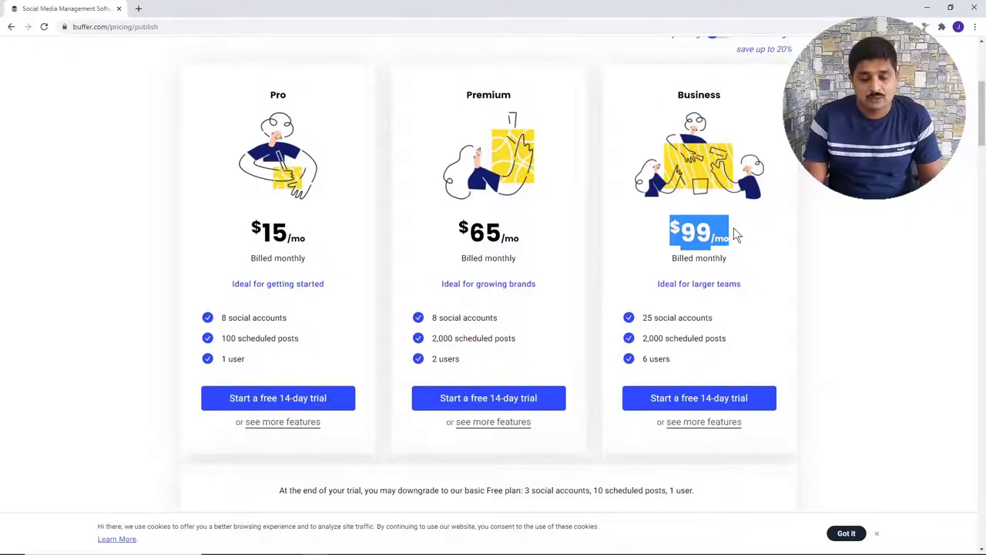
left_click(678, 365)
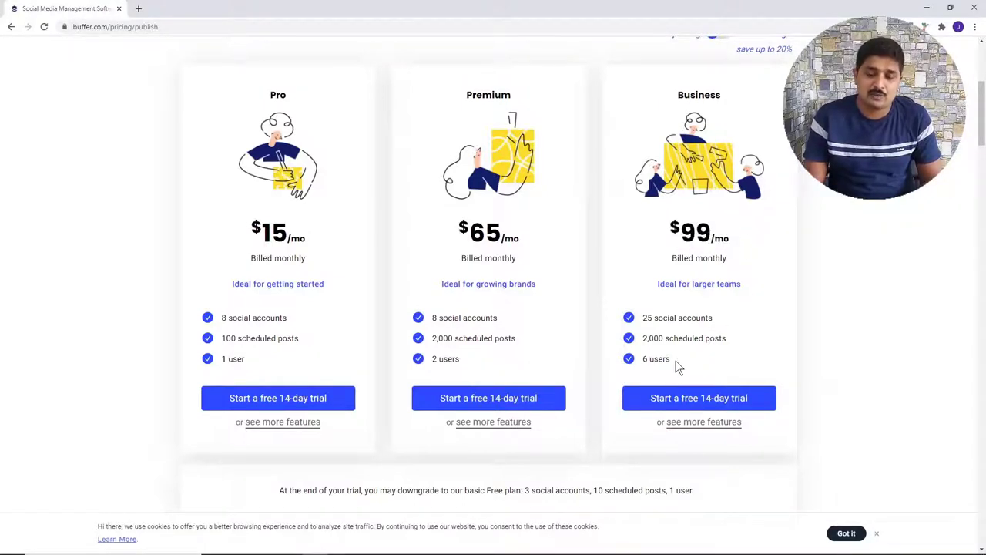
left_click_drag(647, 318, 715, 324)
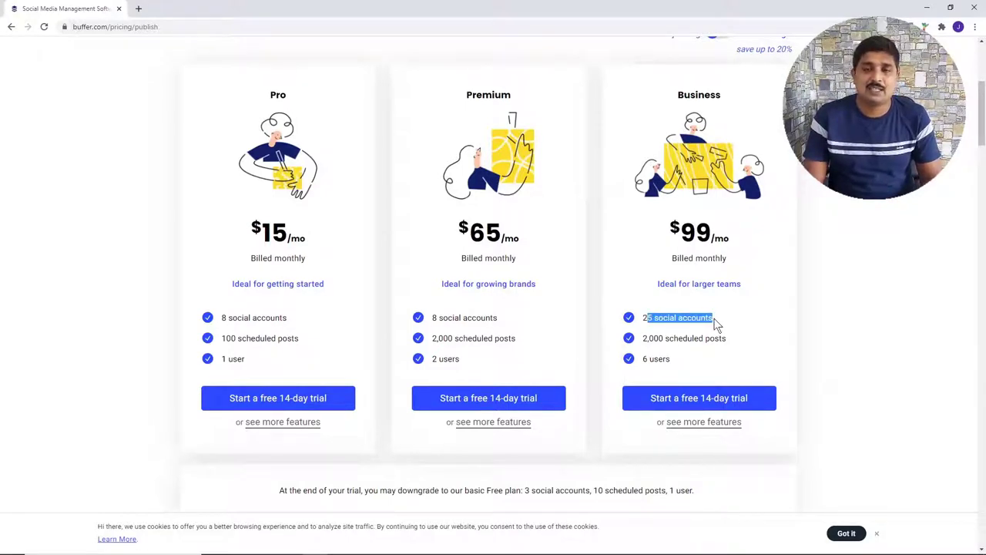
left_click_drag(669, 225, 748, 237)
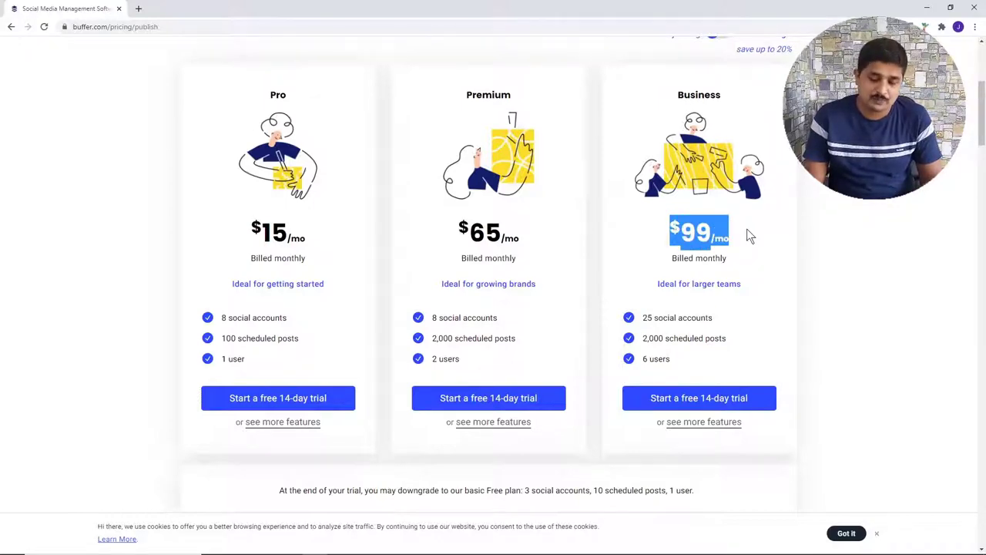
scroll(749, 237, "down", 4)
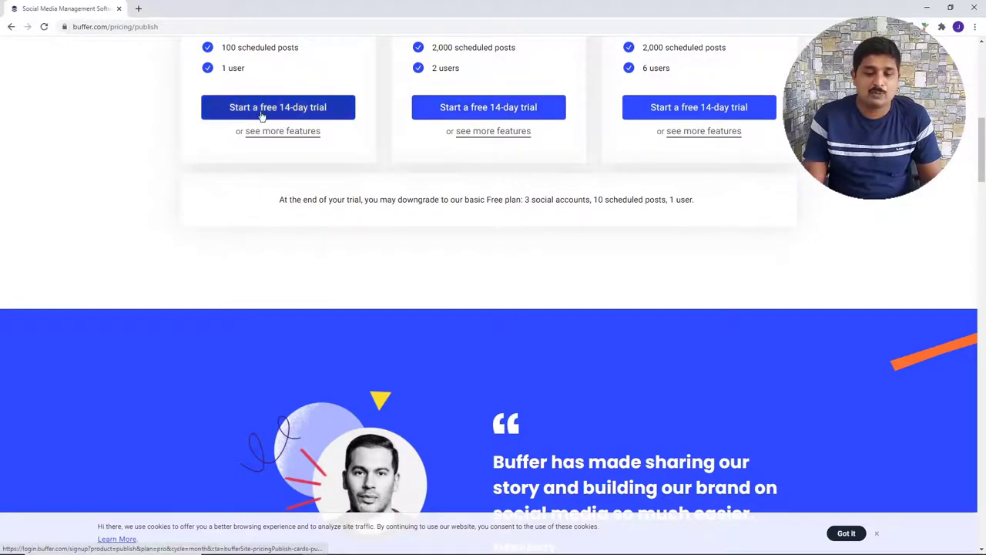
scroll(626, 154, "up", 4)
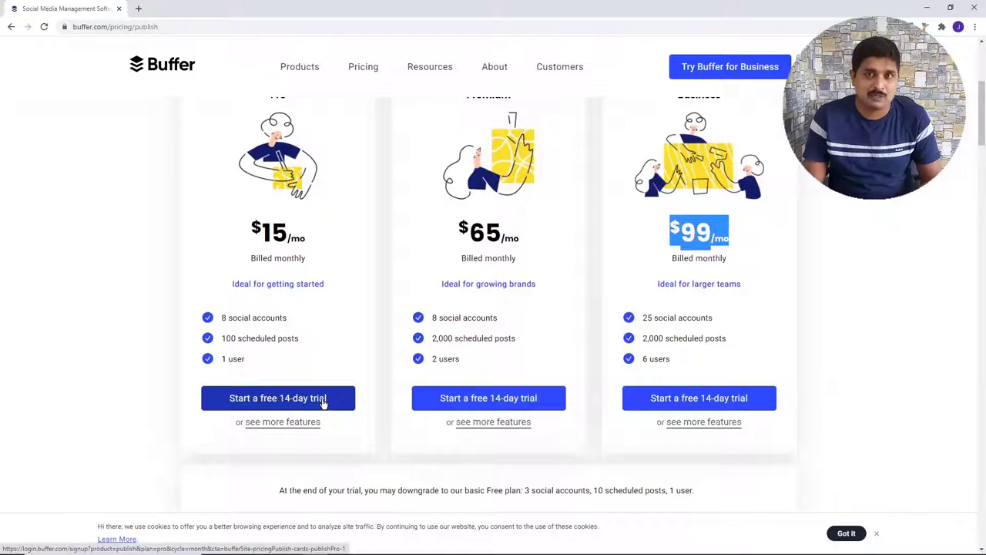
scroll(324, 403, "down", 4)
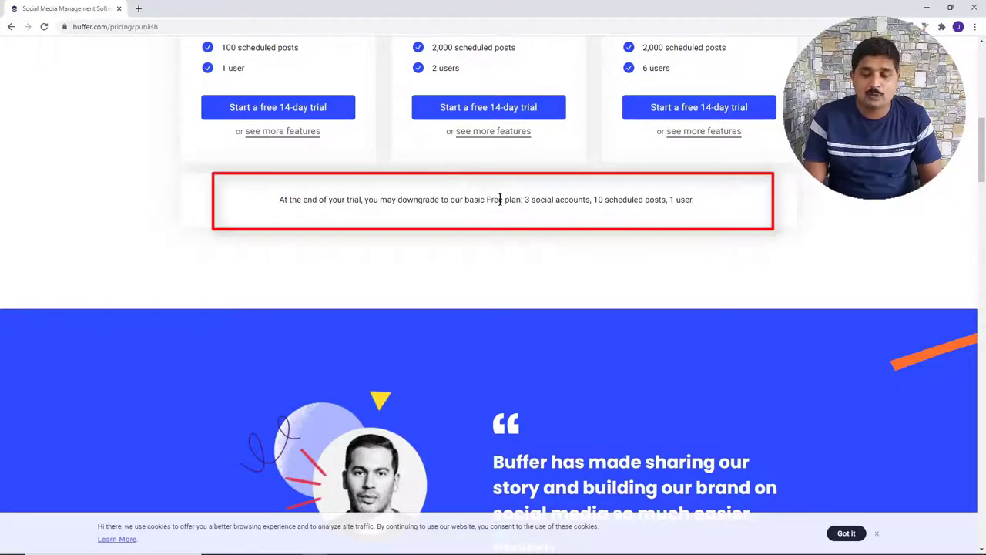
- Check the free plan's limits and Pro's $15/mo price, then start the Pro 14-day trial
left_click_drag(489, 200, 686, 199)
left_click(600, 203)
scroll(693, 216, "up", 8)
scroll(728, 224, "down", 8)
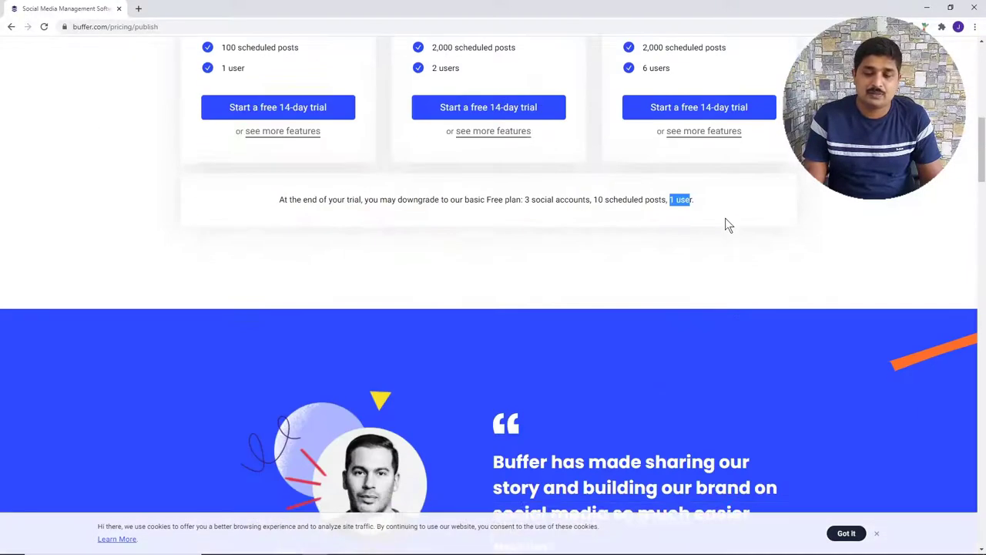
scroll(583, 198, "up", 4)
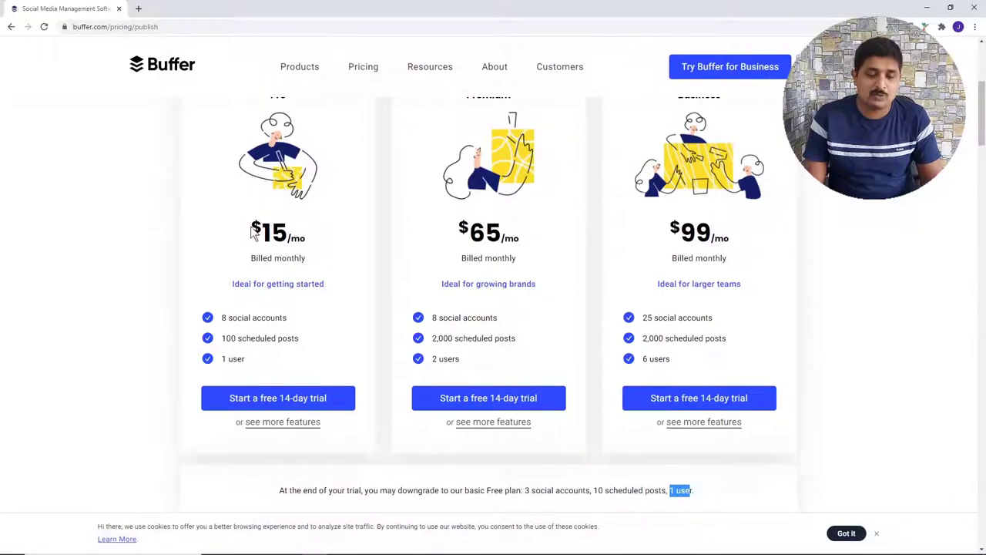
left_click_drag(251, 225, 330, 228)
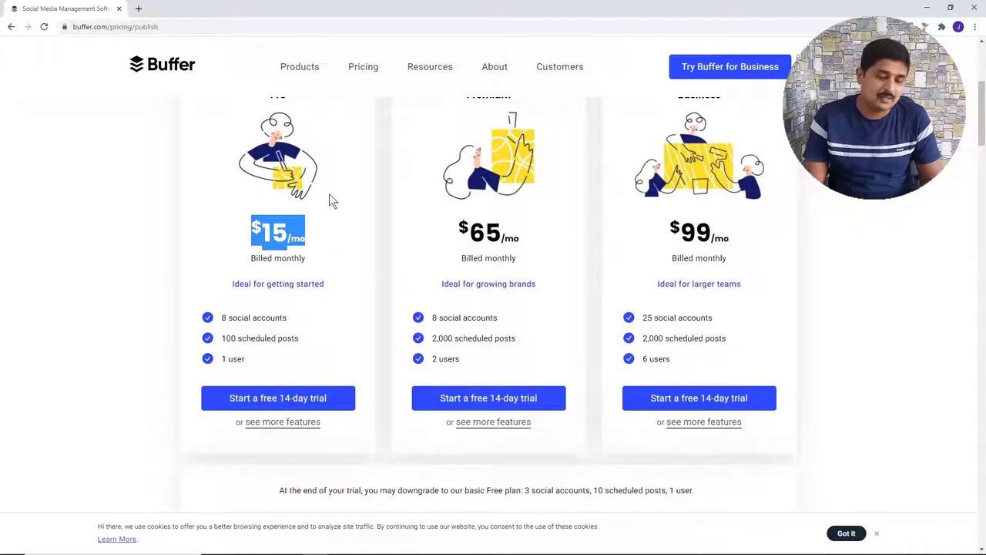
left_click(273, 402)
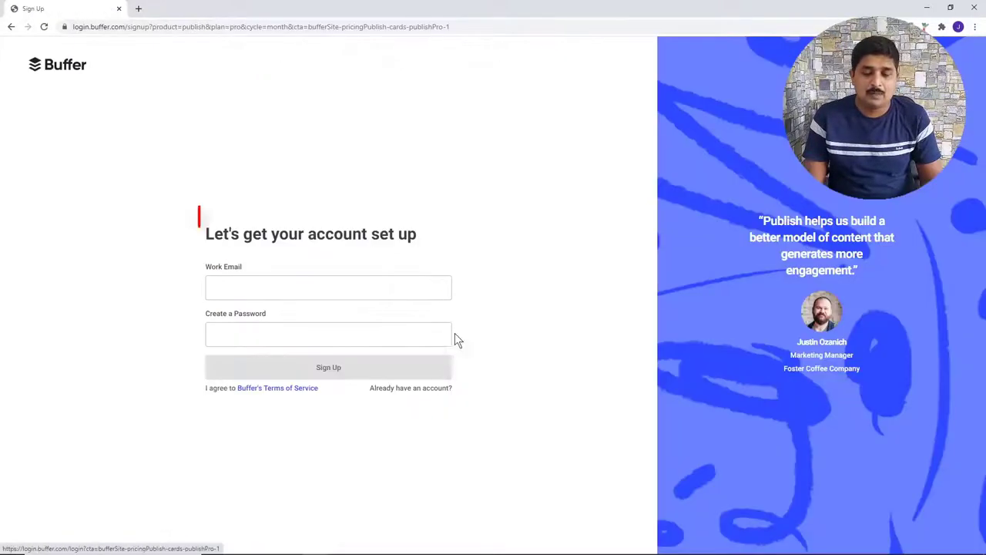
- Note the account setup heading and begin entering the work email in the sign-up form
left_click_drag(214, 238, 362, 241)
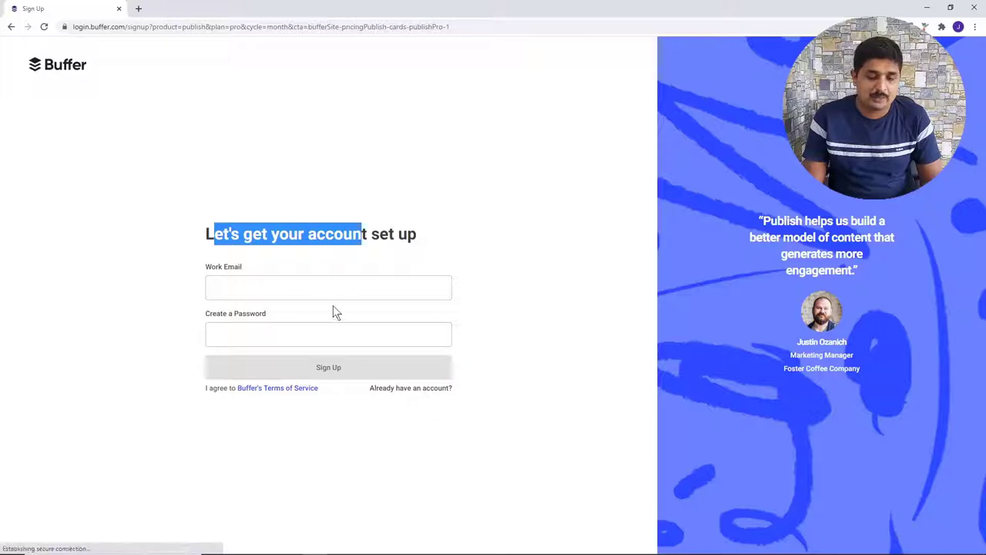
left_click(298, 288)
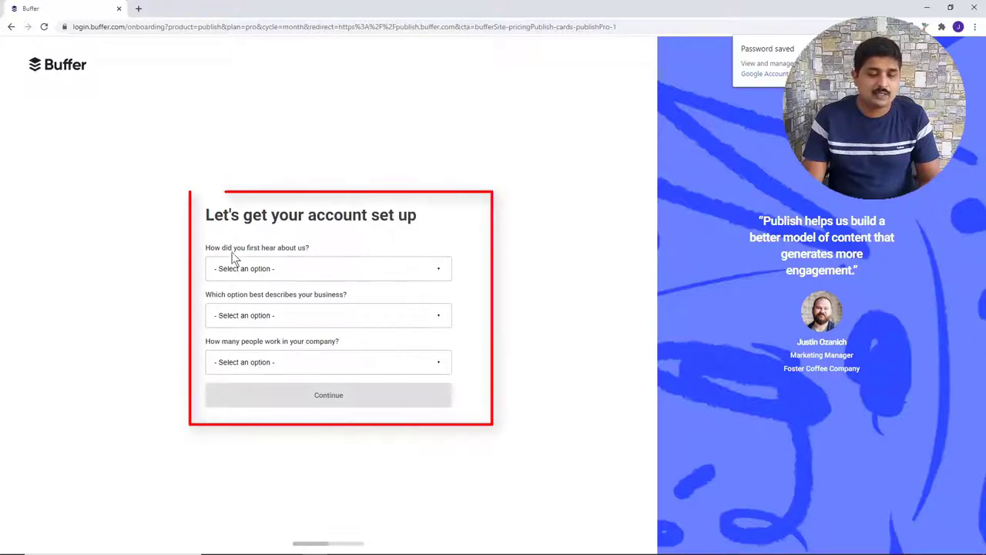
- Answer 'Google search' as referral, 'I prefer not to answer' for business type and company size
left_click(272, 270)
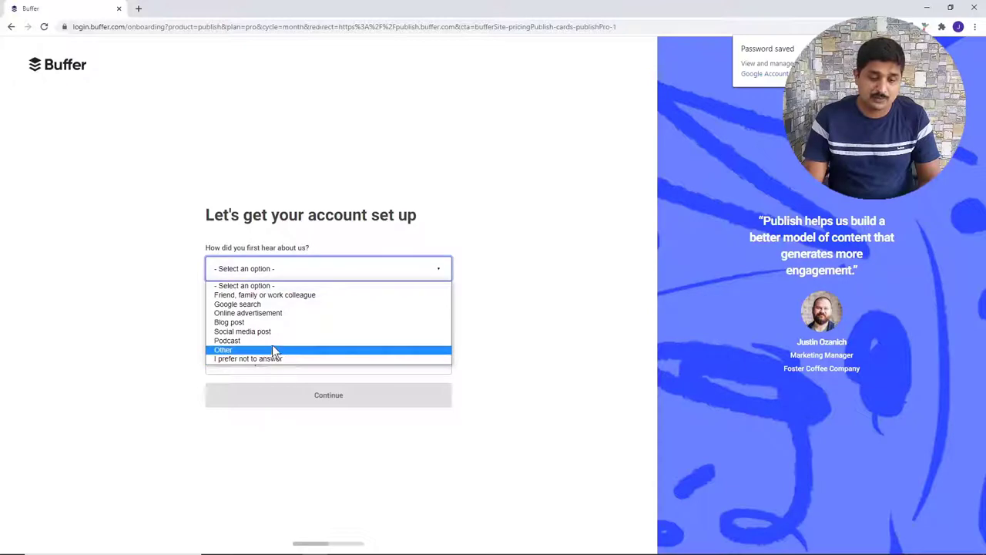
left_click(262, 305)
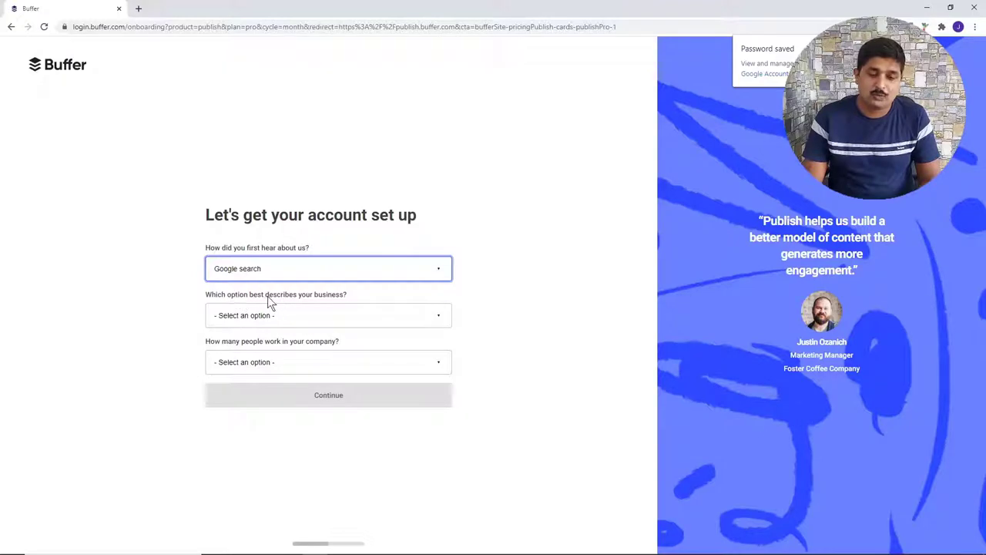
left_click(336, 317)
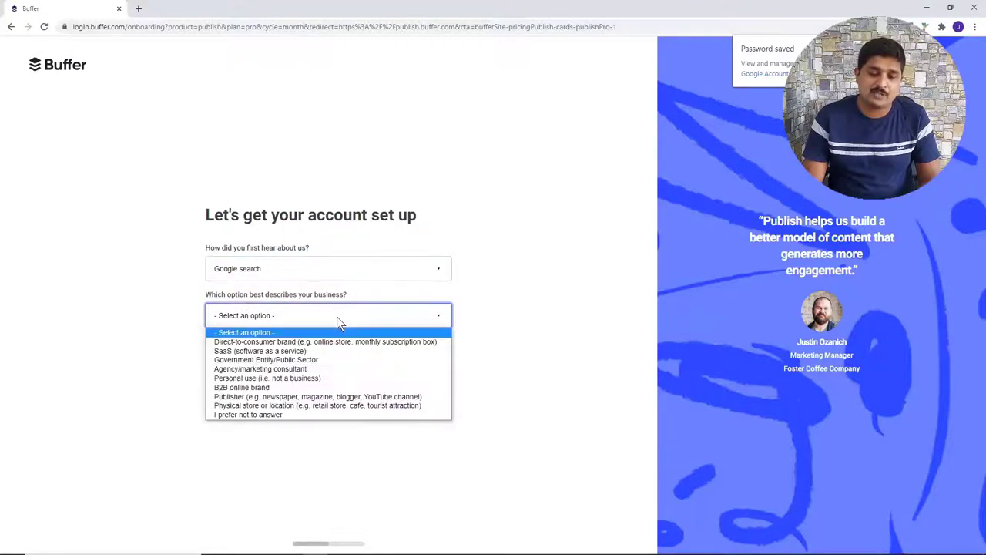
left_click(334, 416)
left_click(305, 365)
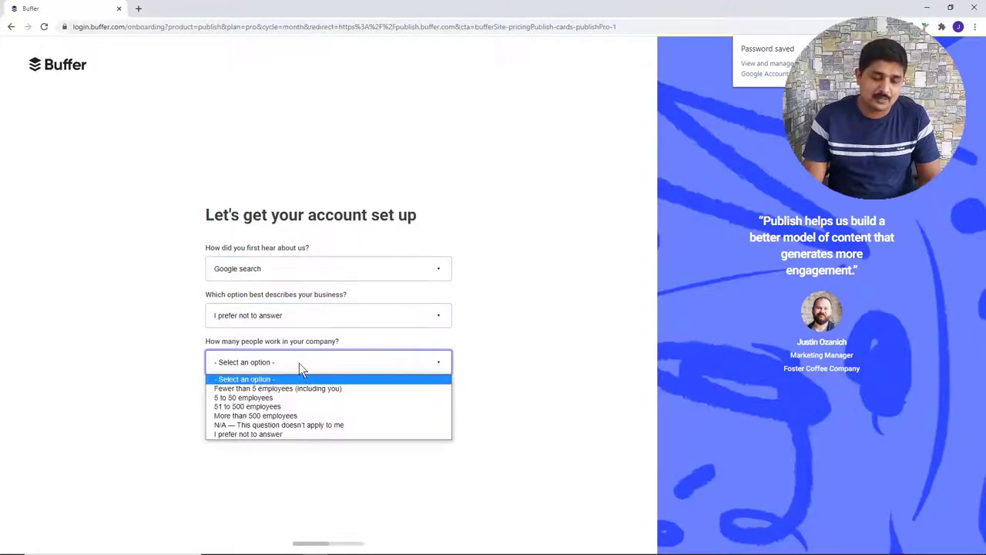
left_click(279, 435)
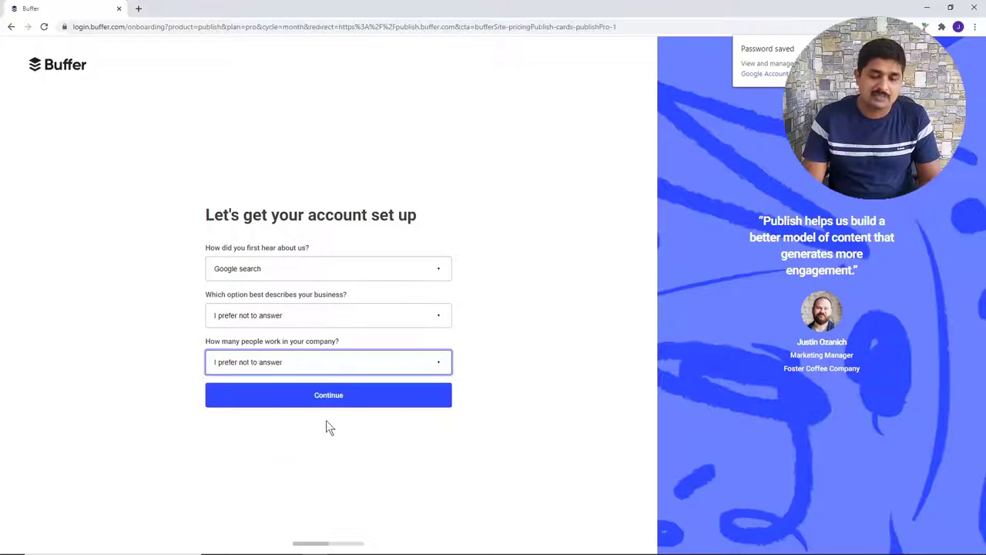
left_click(366, 405)
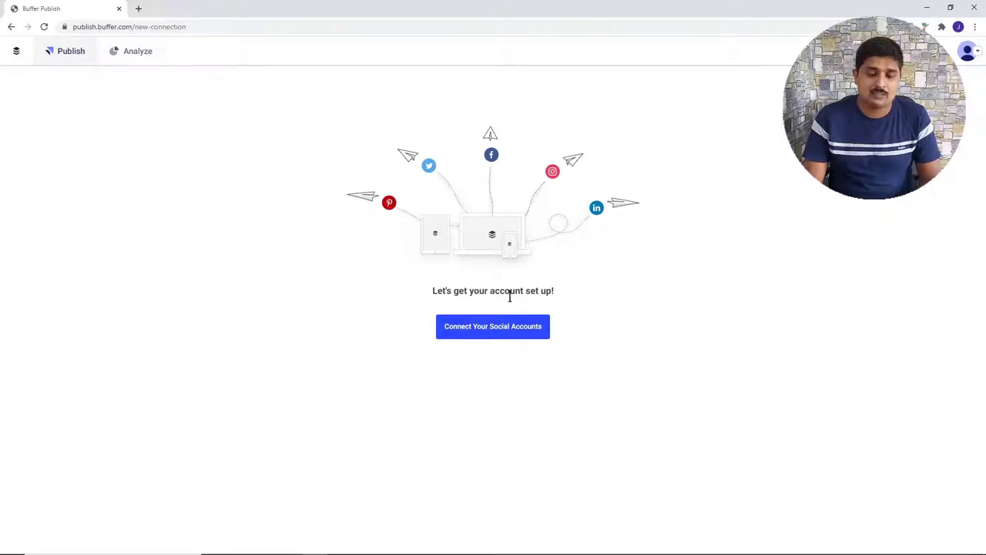
- Connect the Digital Deeksha Facebook page to Buffer, approving the link in Facebook
left_click(482, 329)
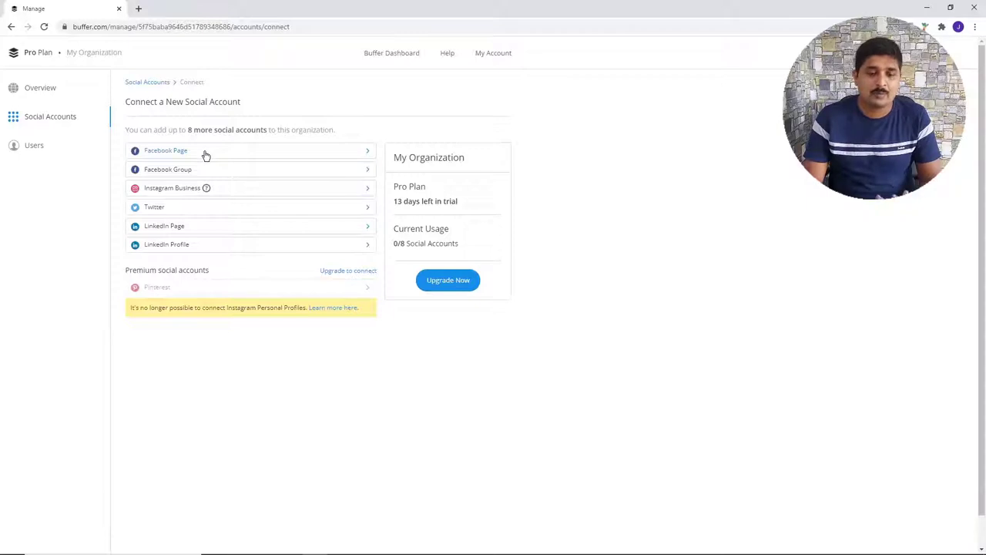
left_click(206, 153)
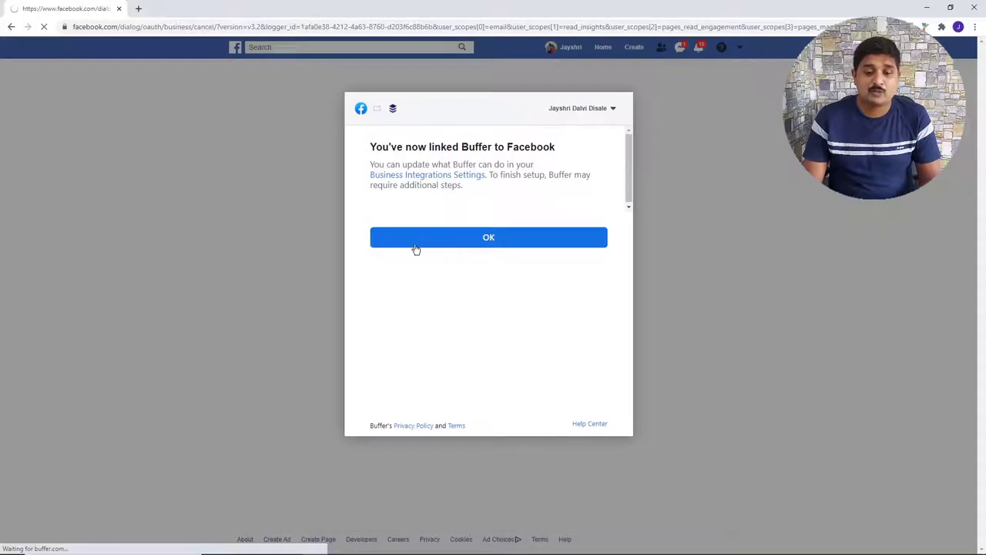
left_click(415, 247)
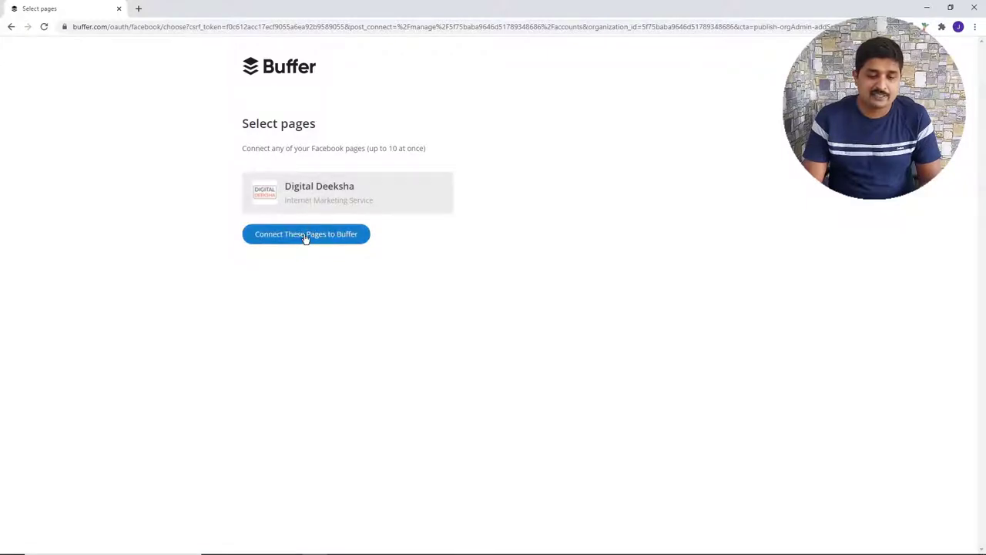
left_click(306, 239)
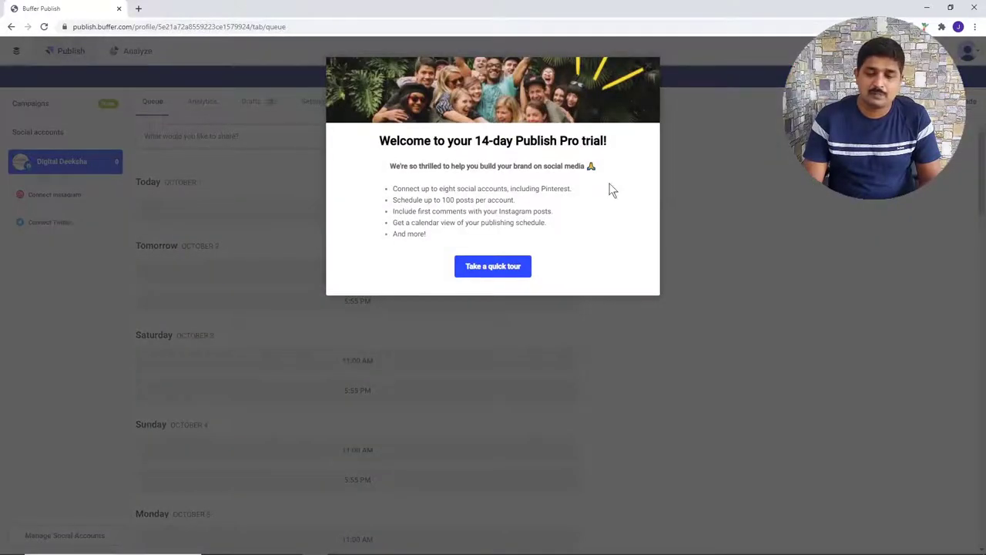
- Dismiss the Pro trial welcome, review today's and tomorrow's queue slots, and start a new post
left_click(649, 68)
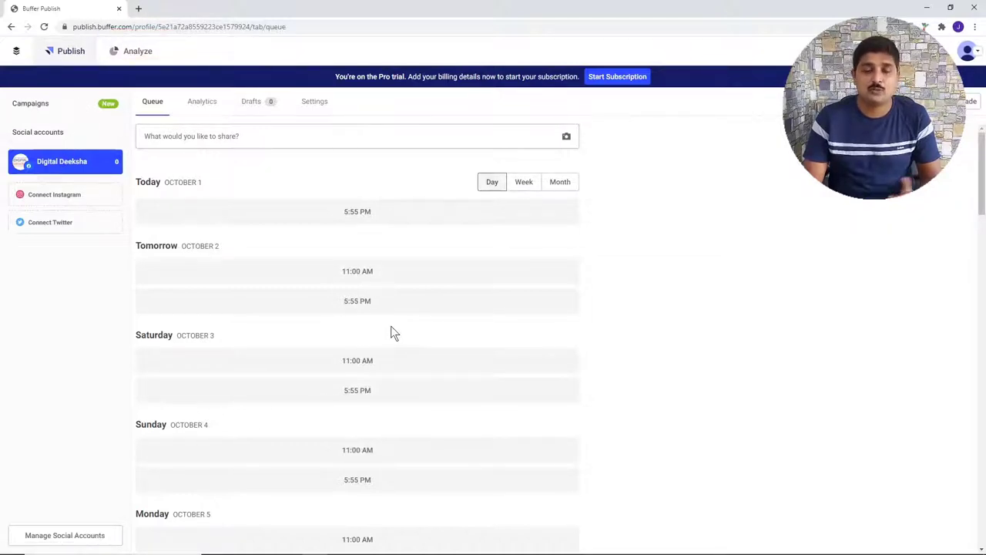
left_click(128, 52)
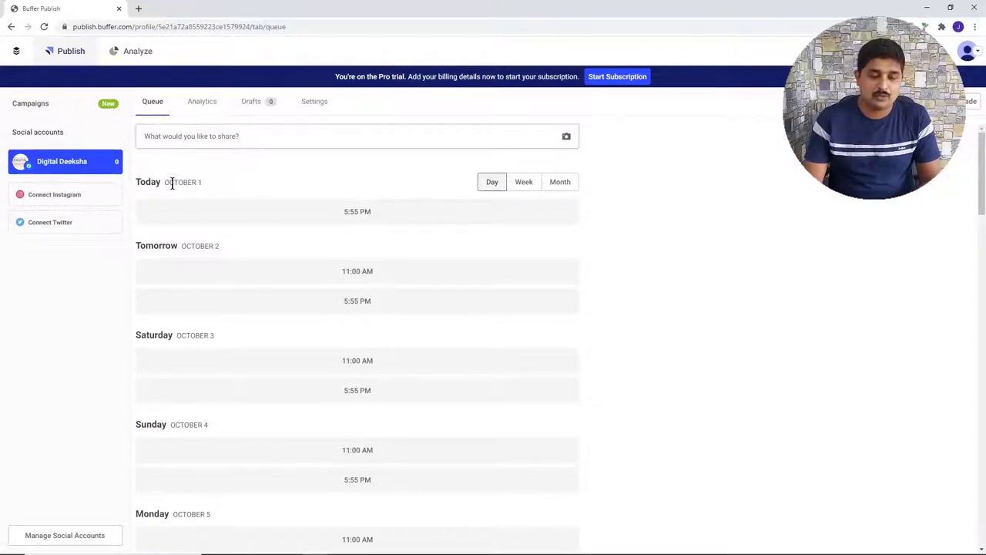
left_click_drag(172, 182, 202, 183)
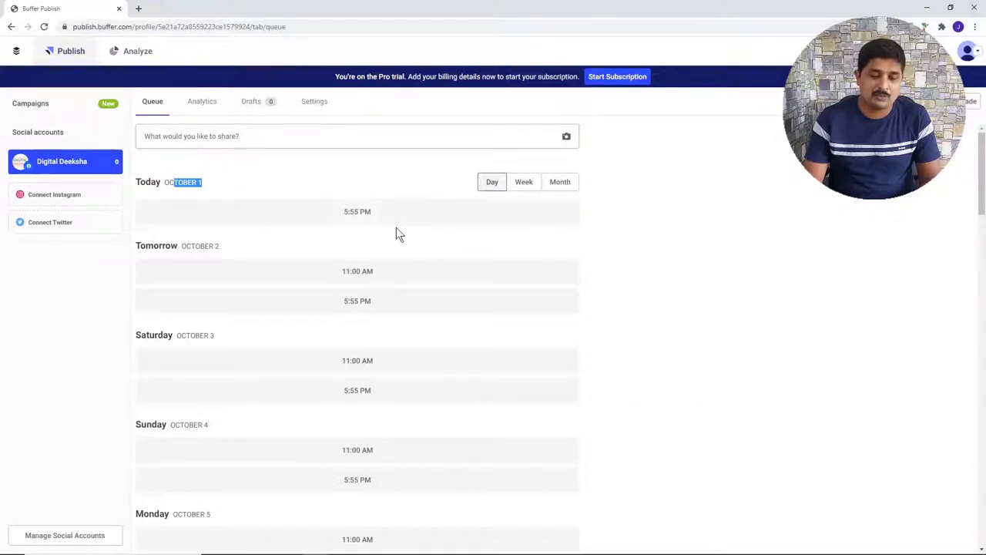
left_click_drag(153, 245, 178, 246)
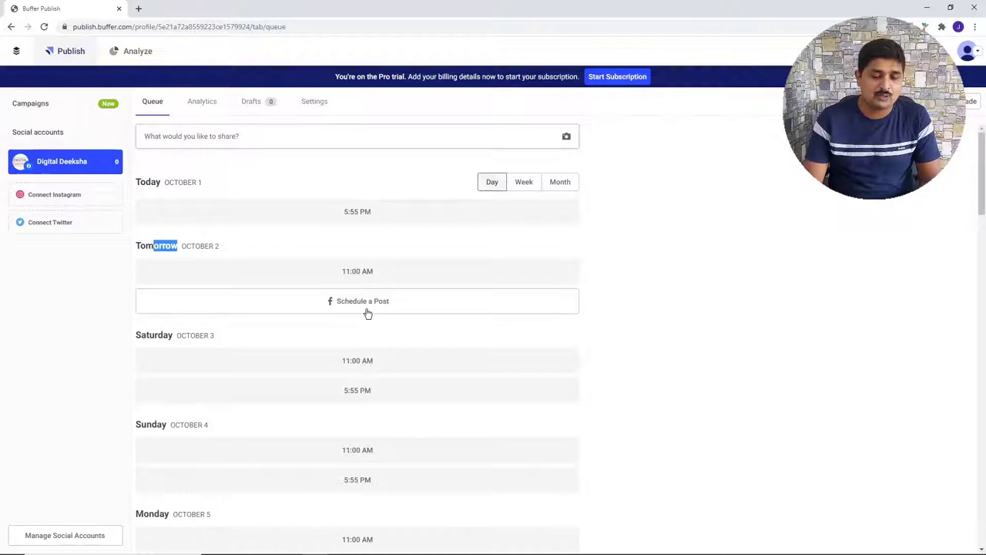
scroll(400, 276, "down", 15)
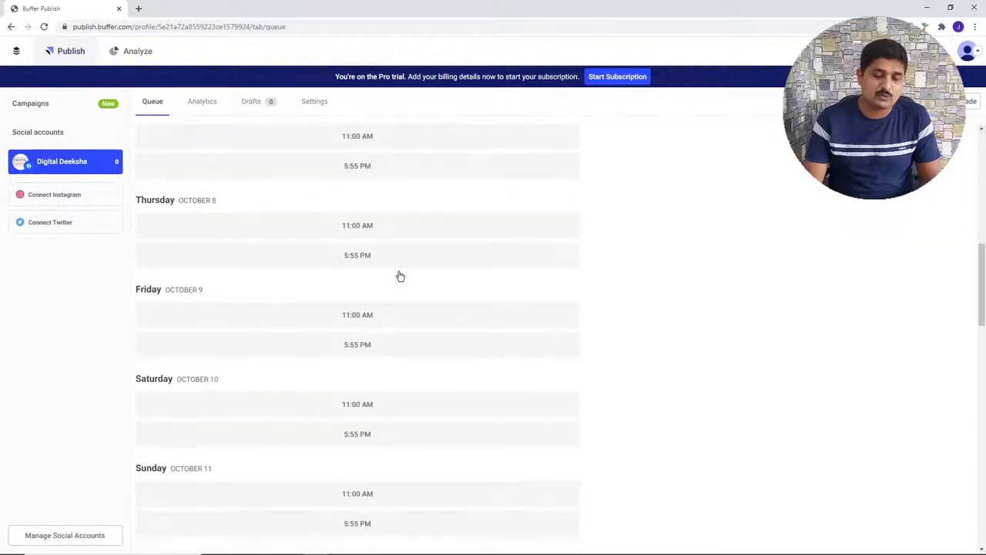
scroll(400, 276, "up", 15)
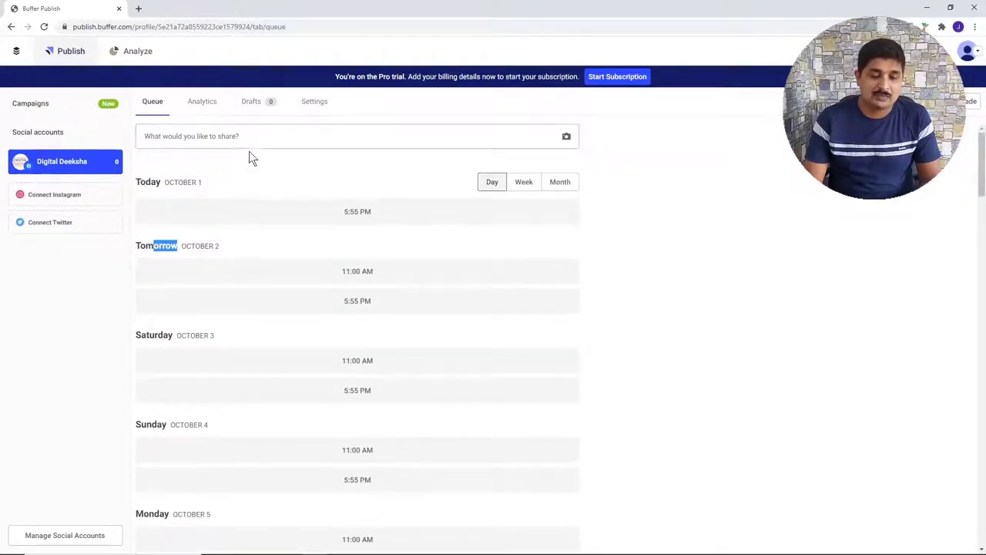
left_click(240, 139)
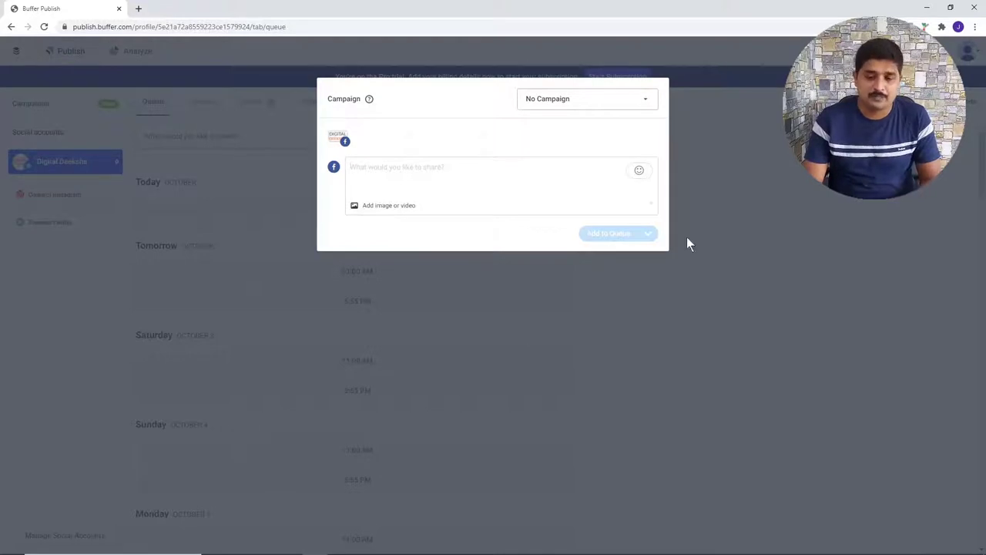
- Write the post 'Testing Buffer Account' and add it to the queue
left_click(705, 156)
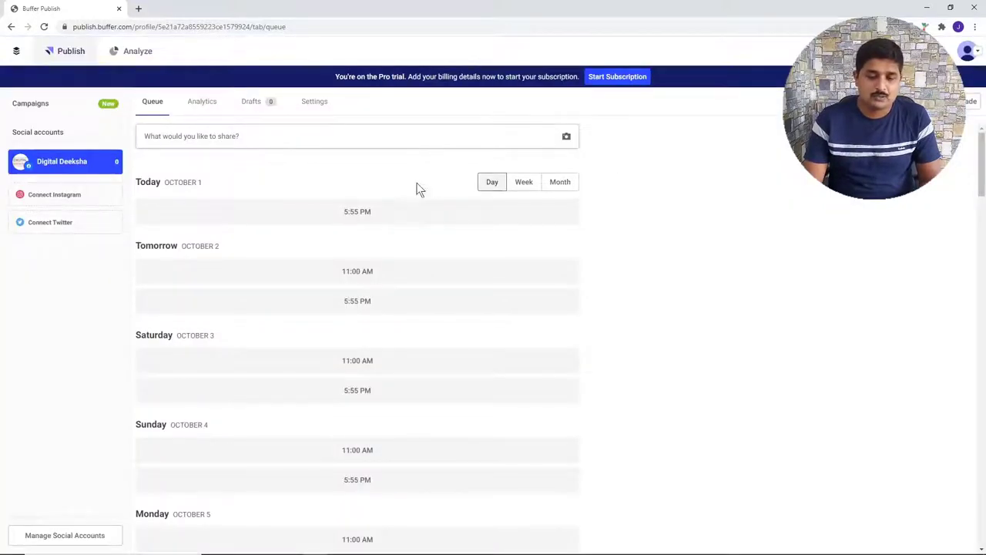
left_click(211, 140)
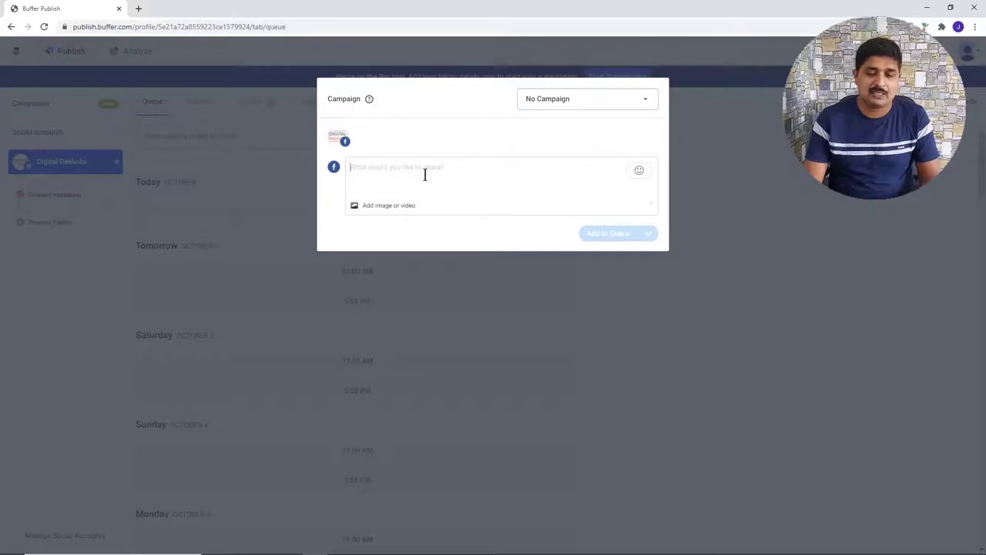
type("Testin")
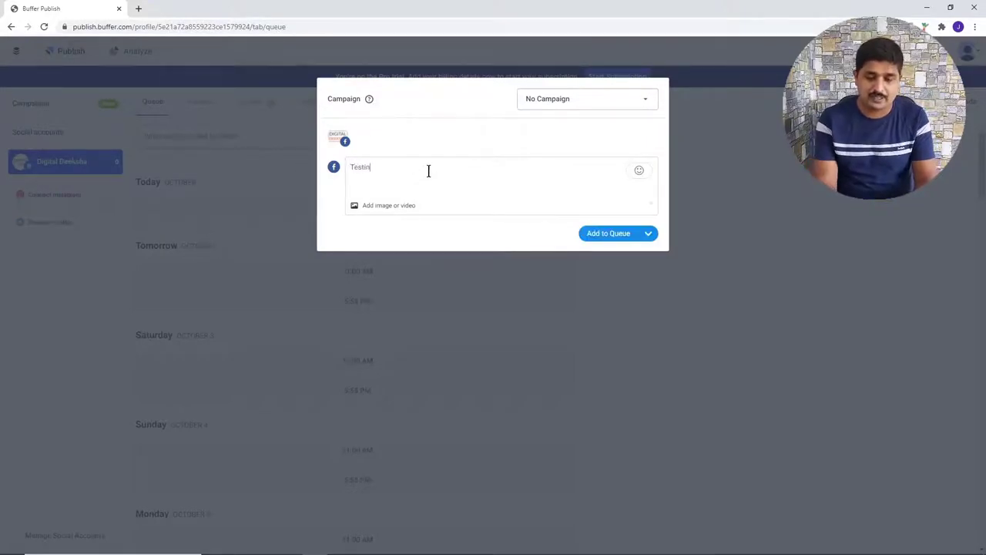
type("g Buffer A")
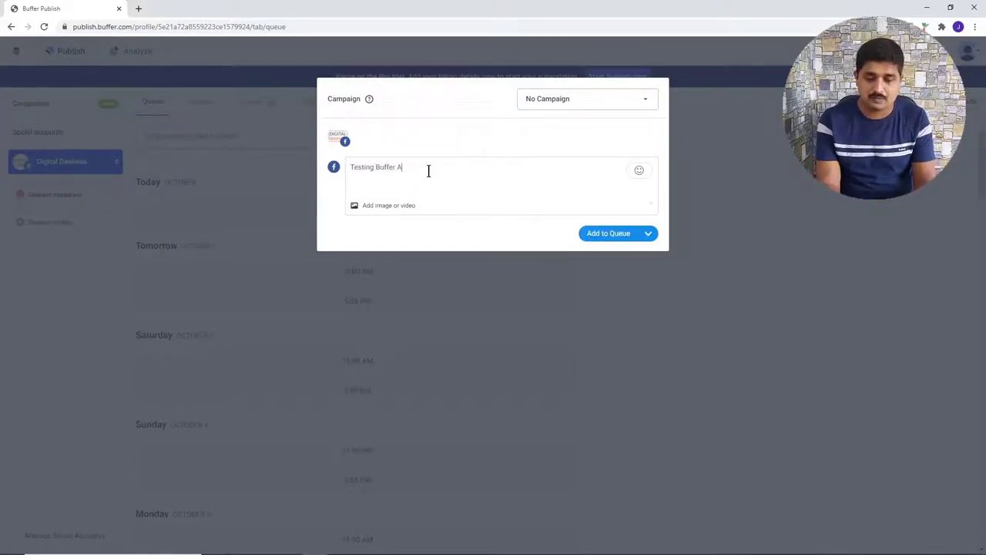
type("ccount")
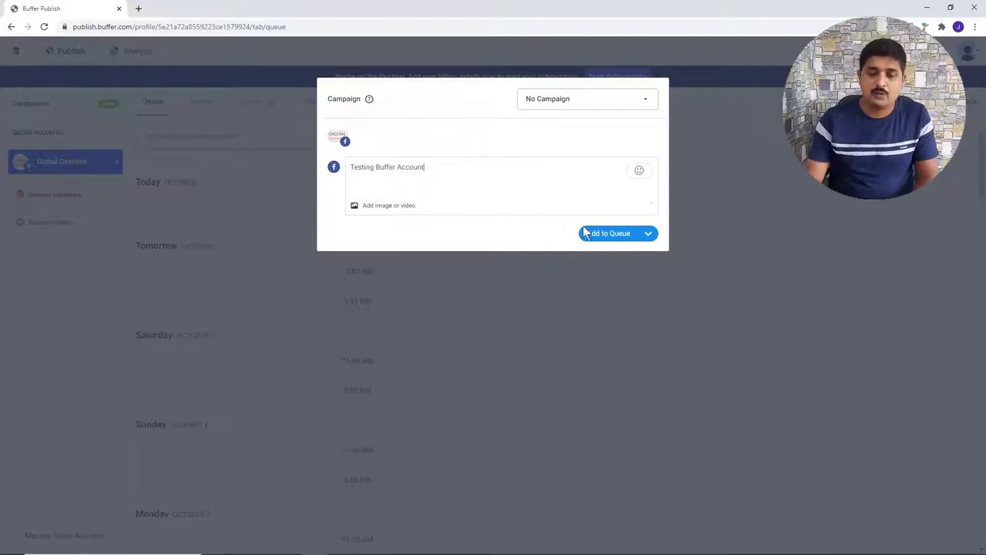
left_click(600, 241)
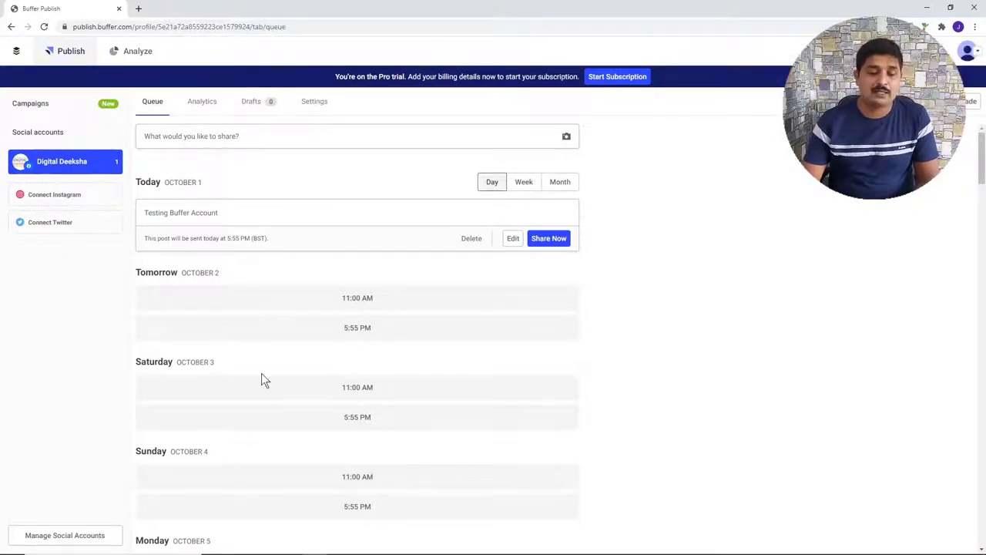
- Scroll through the queue to review the queued test post and upcoming time slots
mouse_move(277, 294)
scroll(293, 308, "down", 15)
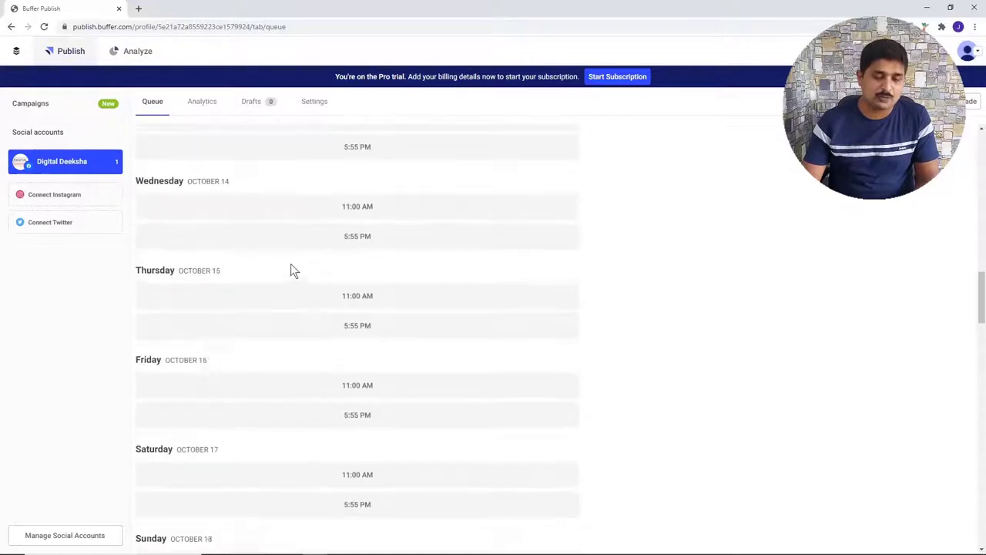
scroll(292, 308, "up", 15)
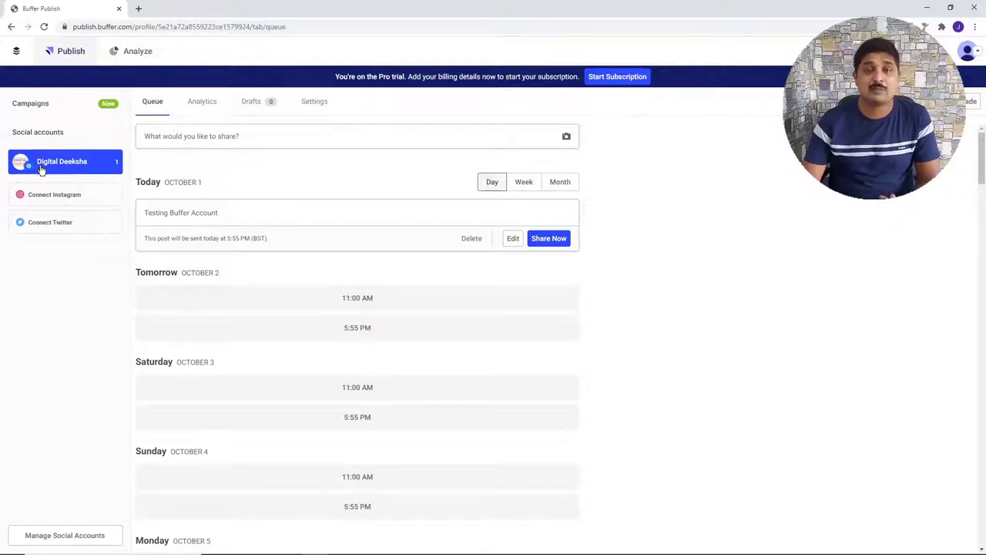
scroll(316, 254, "down", 6)
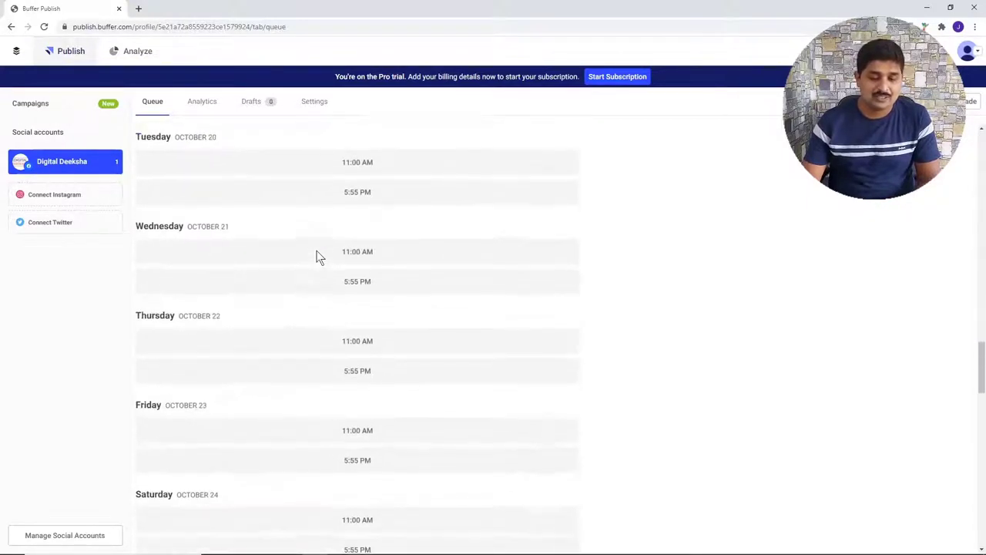
scroll(317, 255, "up", 7)
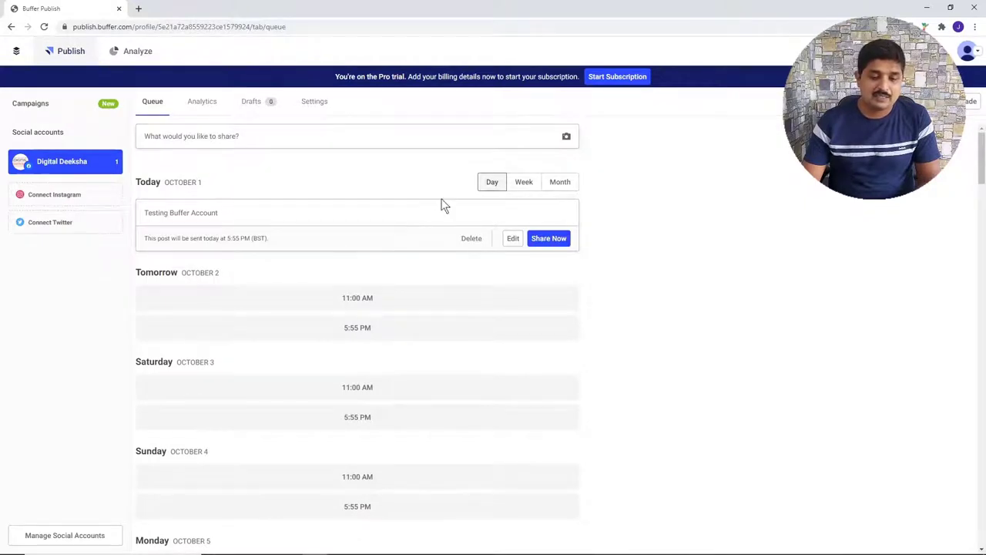
scroll(313, 297, "down", 4)
scroll(313, 303, "up", 4)
left_click(520, 184)
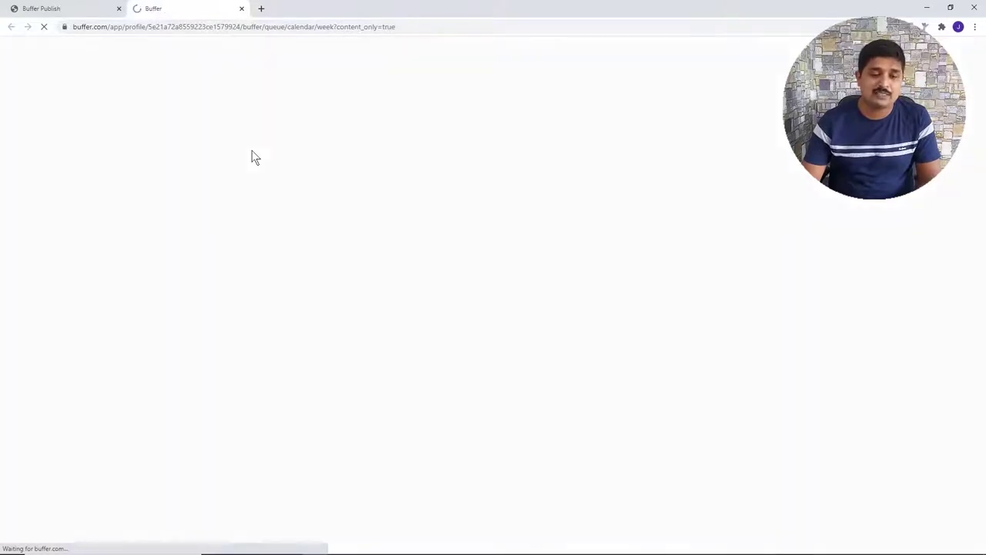
scroll(378, 280, "down", 2)
scroll(378, 280, "up", 2)
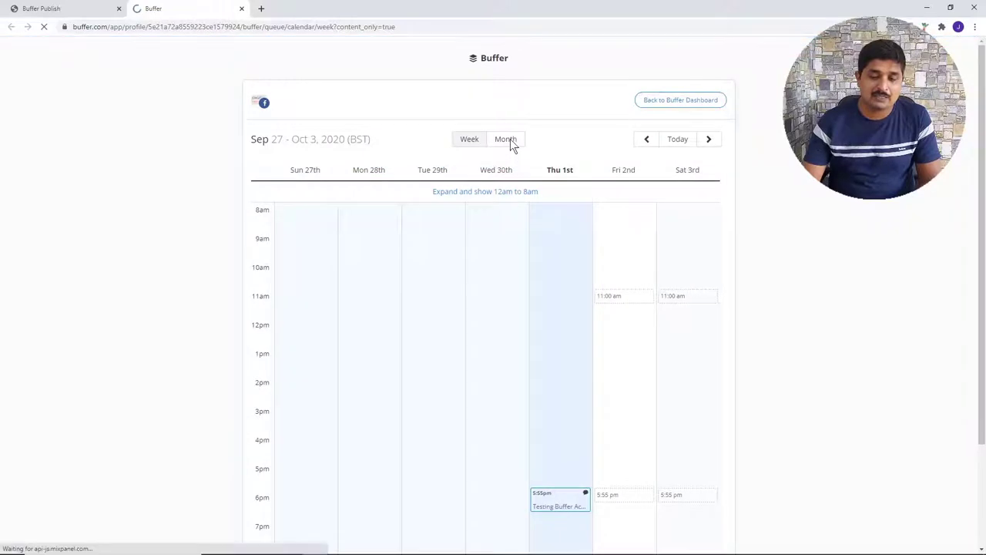
left_click(510, 139)
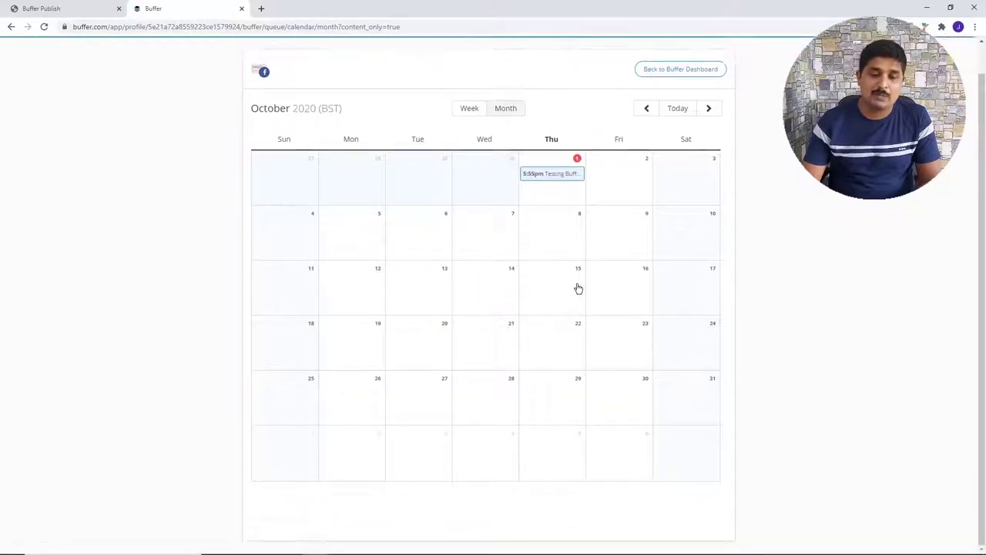
left_click(241, 9)
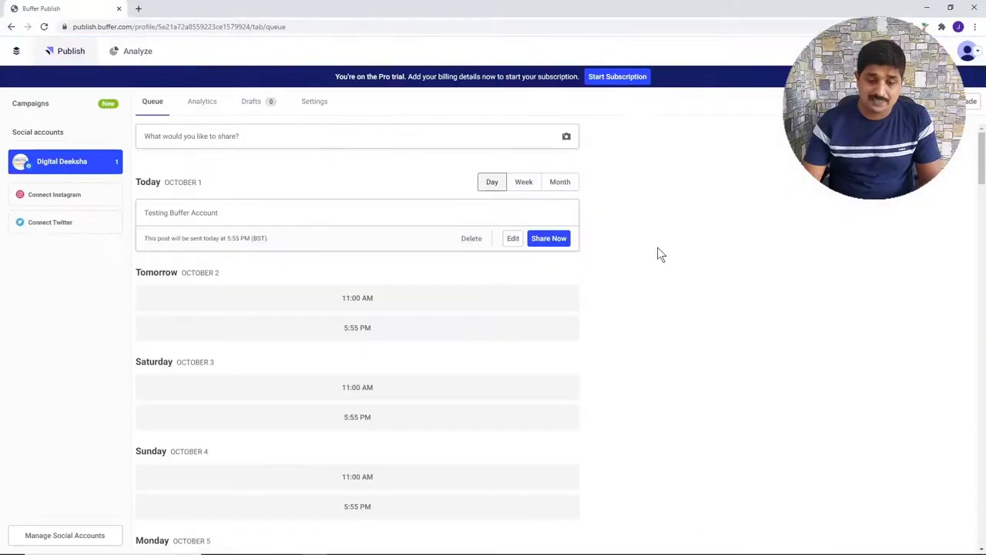
- Scroll the queue and switch to the Analytics view of sent posts
scroll(393, 304, "down", 10)
scroll(396, 308, "up", 10)
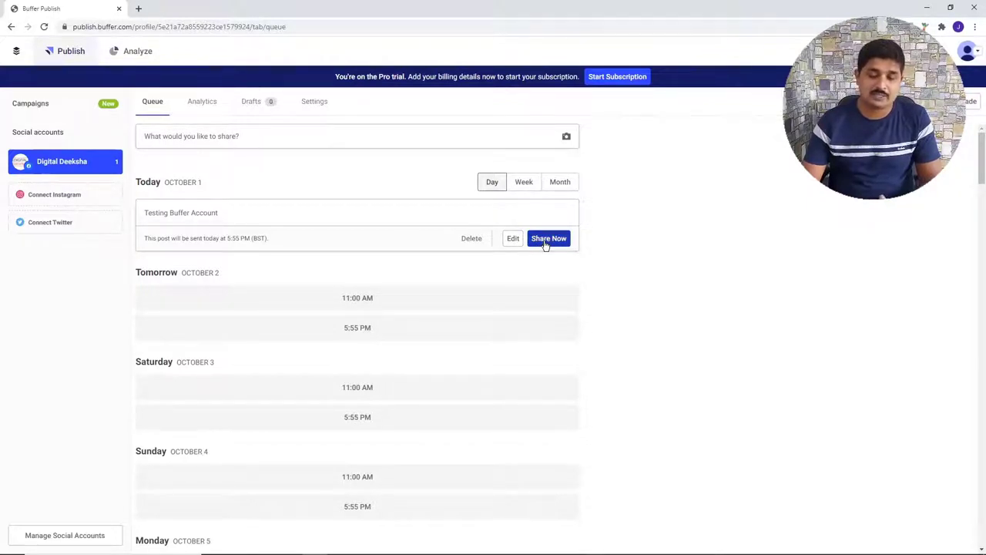
left_click(205, 108)
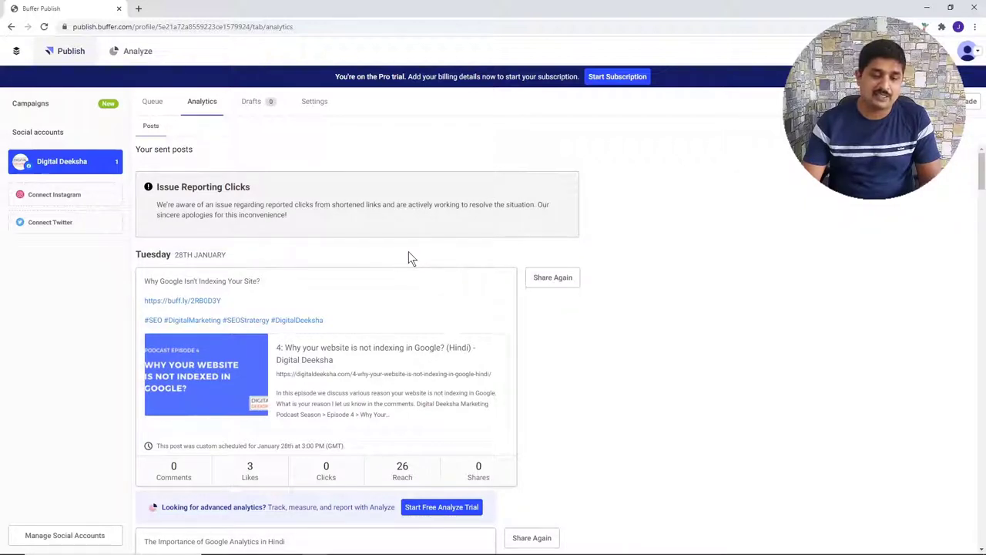
- Review the 28th January sent post's date and stats, then switch to Drafts
left_click_drag(176, 255, 211, 255)
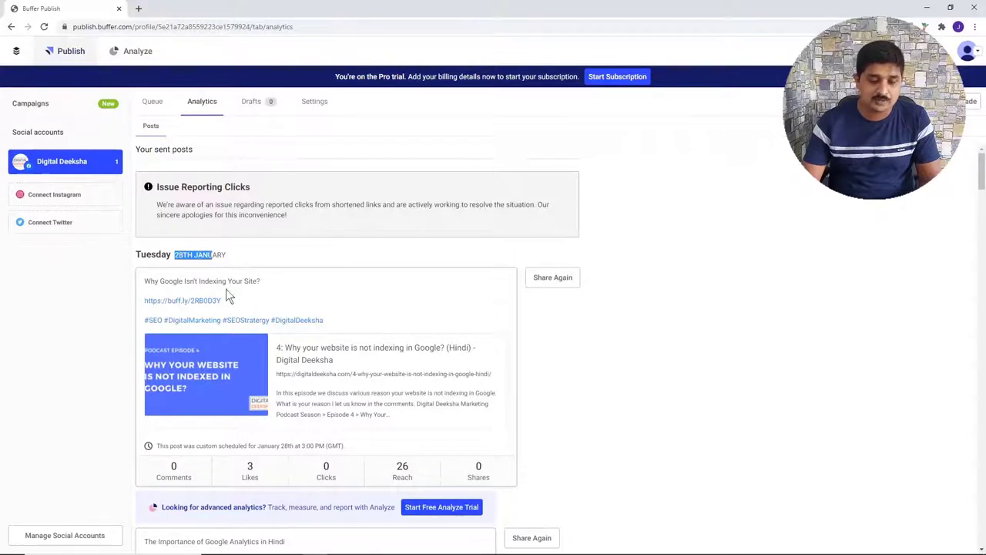
scroll(376, 277, "down", 4)
scroll(376, 275, "up", 4)
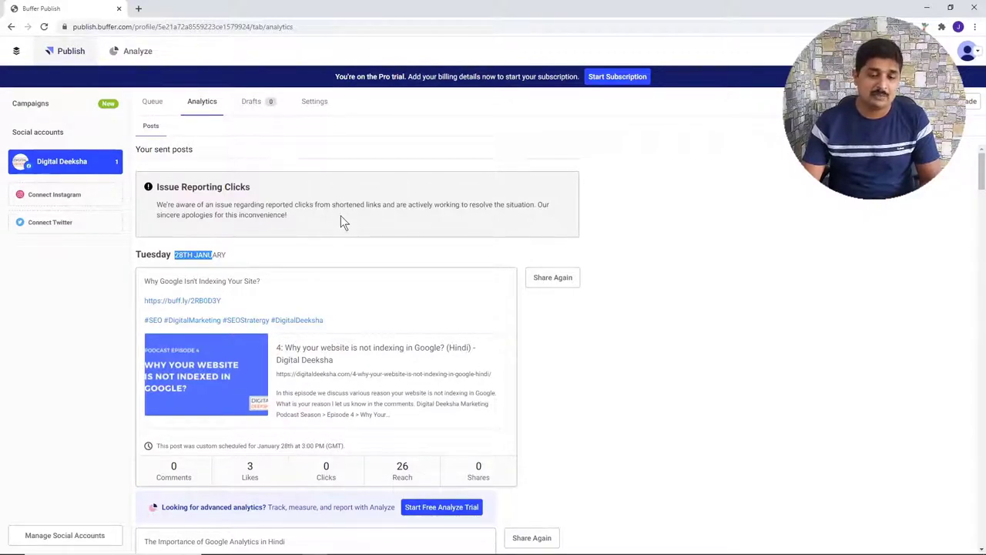
scroll(359, 250, "down", 12)
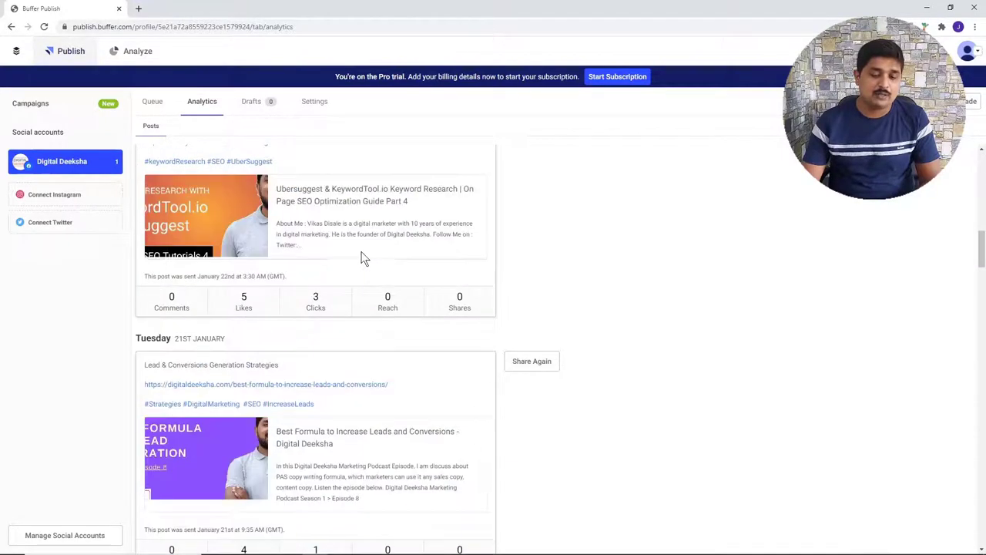
scroll(359, 254, "up", 12)
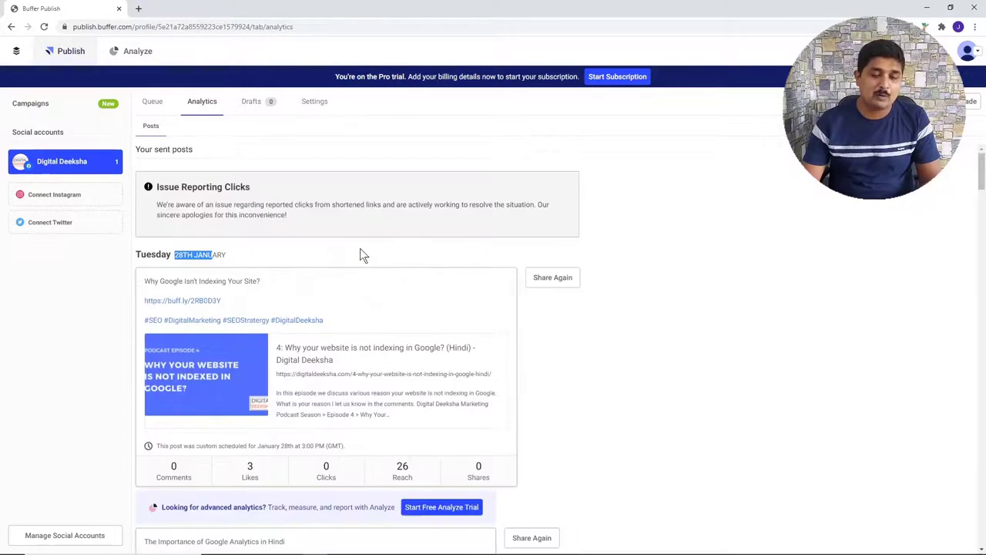
left_click(255, 104)
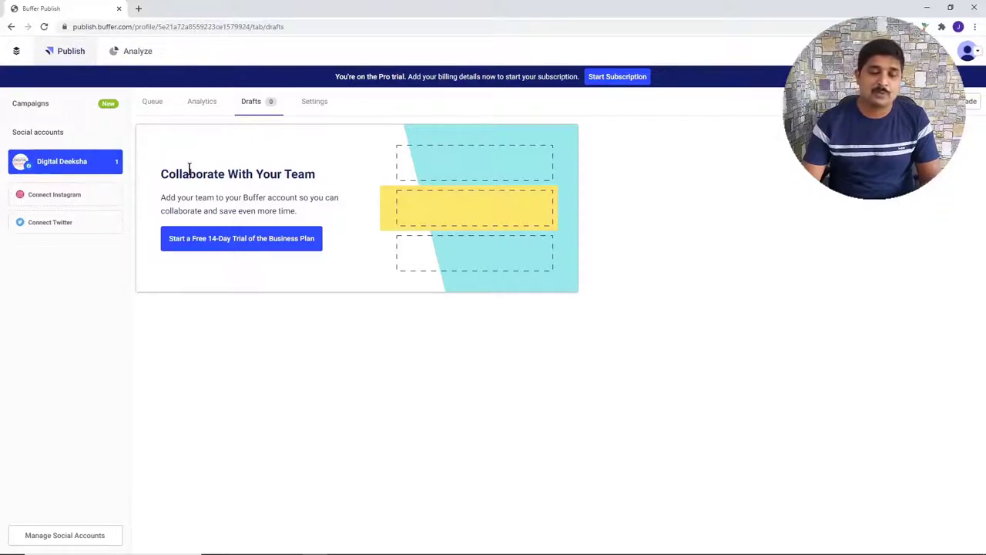
- Point out the Drafts team collaboration heading, then go to the Settings tab
left_click_drag(190, 167, 273, 170)
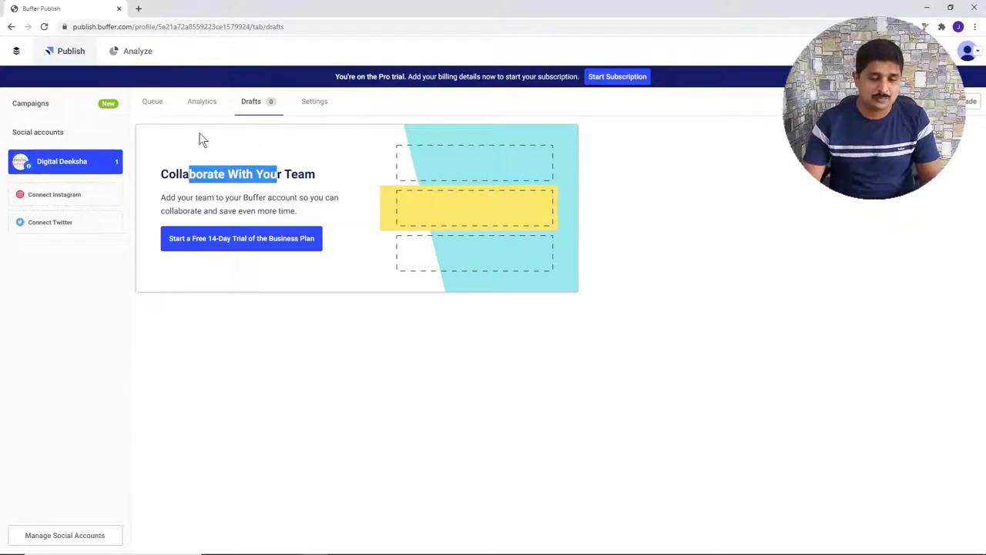
left_click(326, 105)
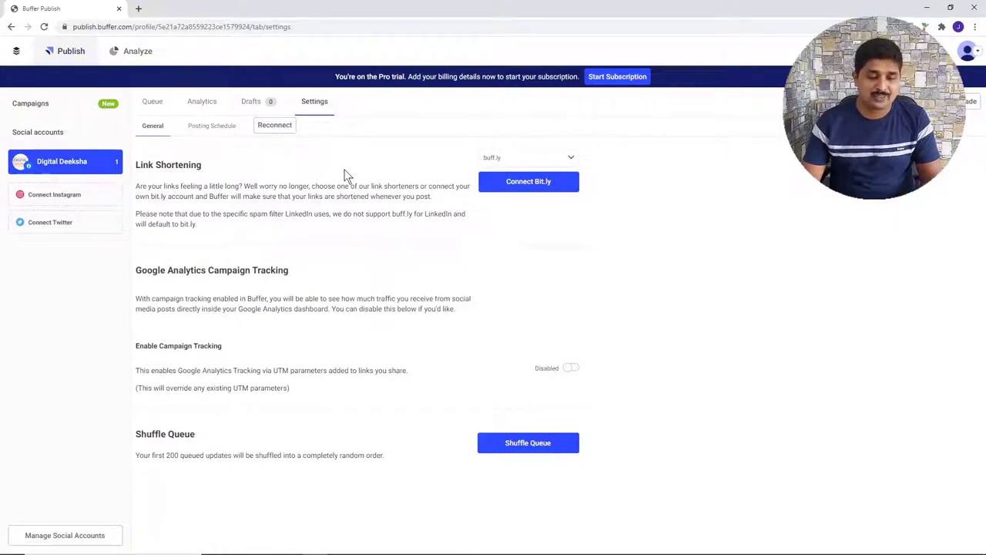
left_click_drag(138, 170, 190, 166)
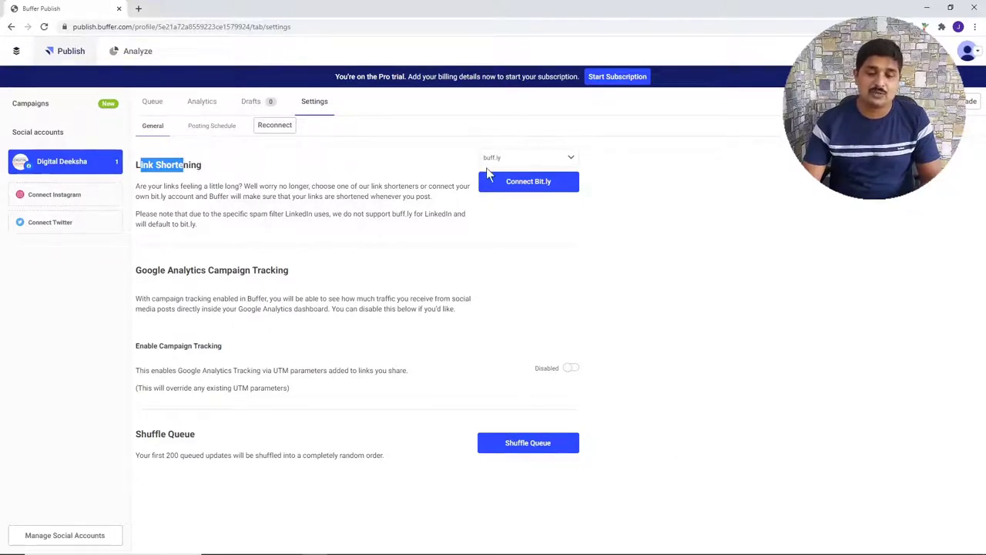
left_click(530, 159)
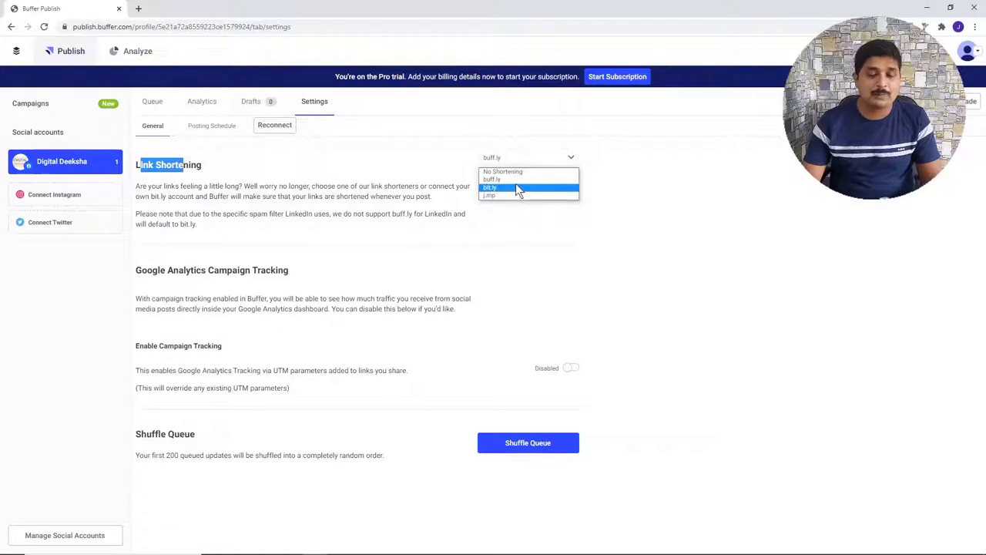
left_click(515, 187)
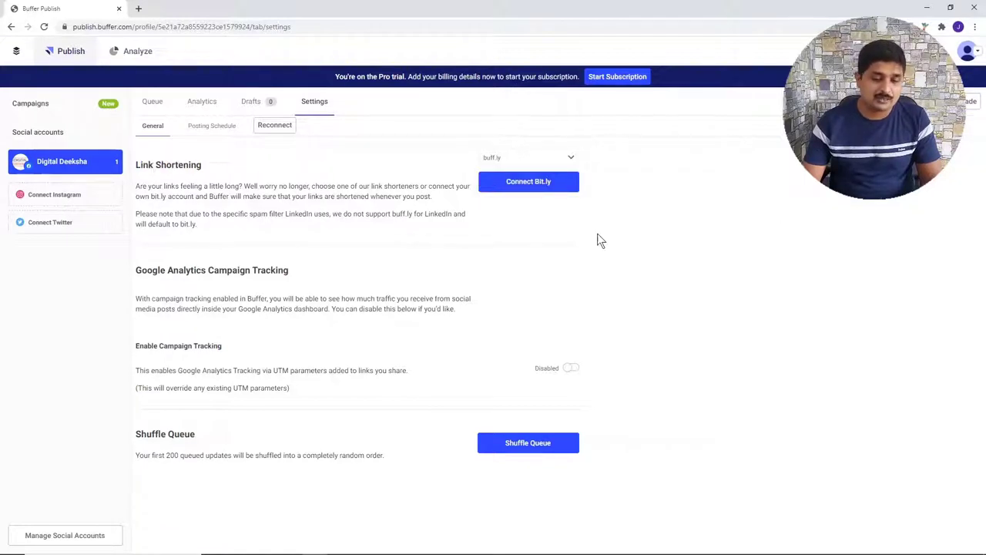
- Enable Google Analytics campaign tracking, then request a shuffle of the queued posts
triple_click(151, 268)
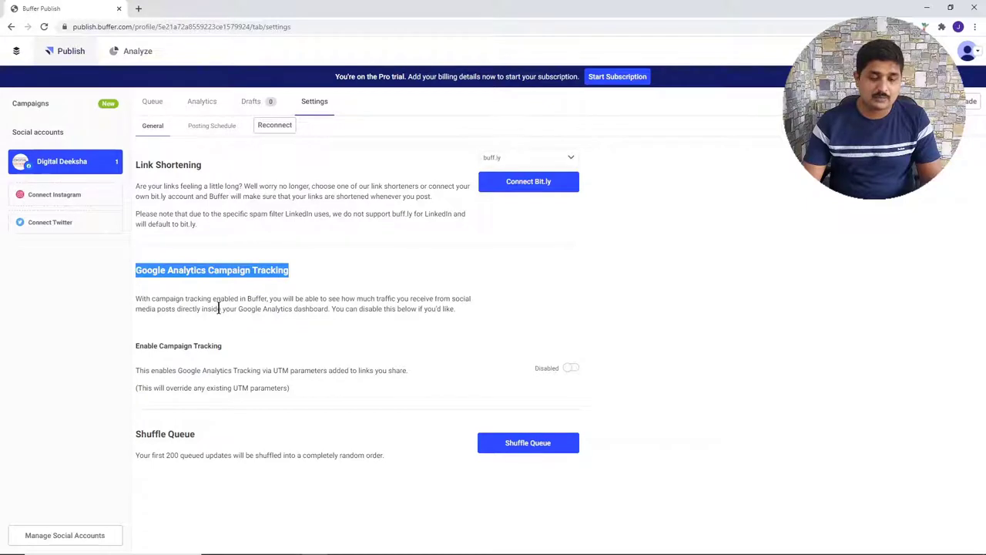
left_click(569, 370)
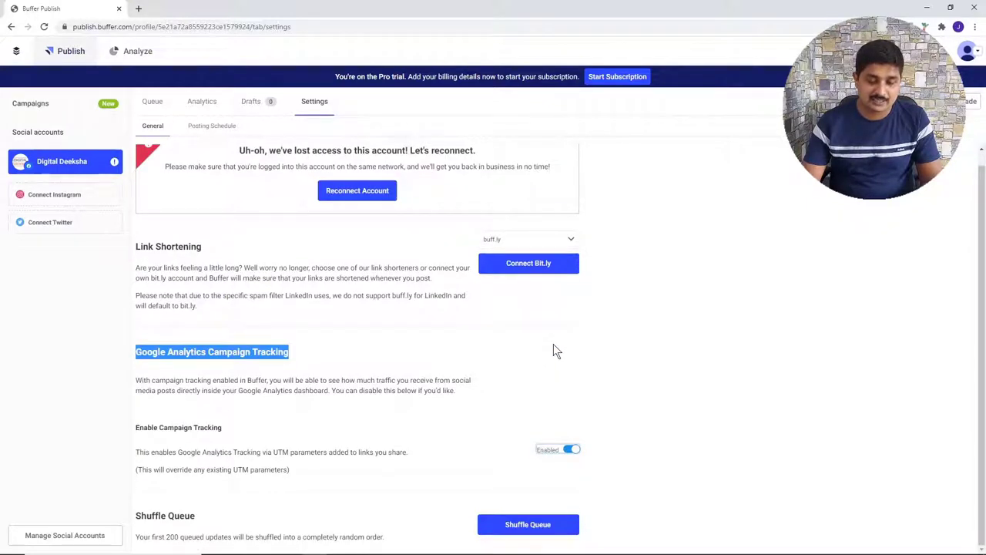
left_click(646, 438)
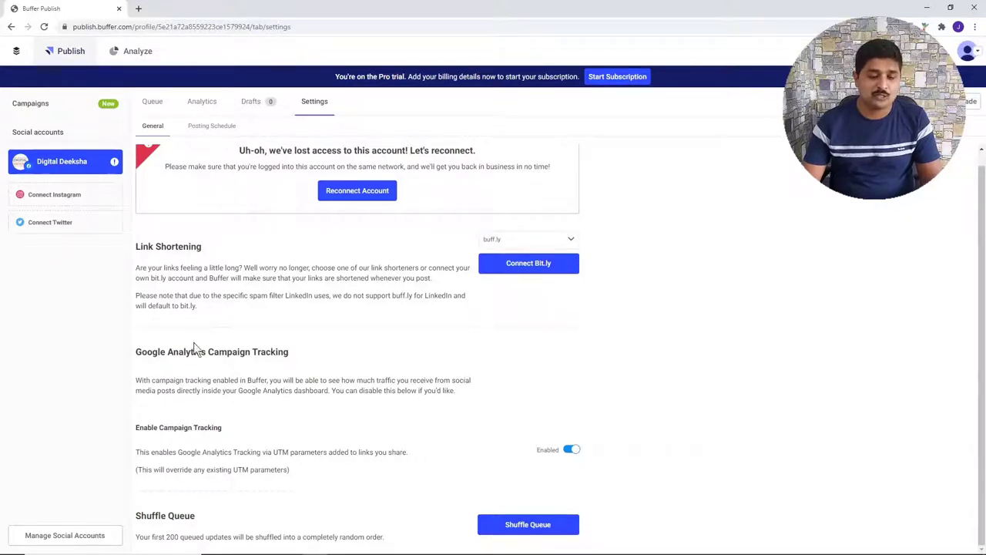
left_click_drag(168, 351, 231, 351)
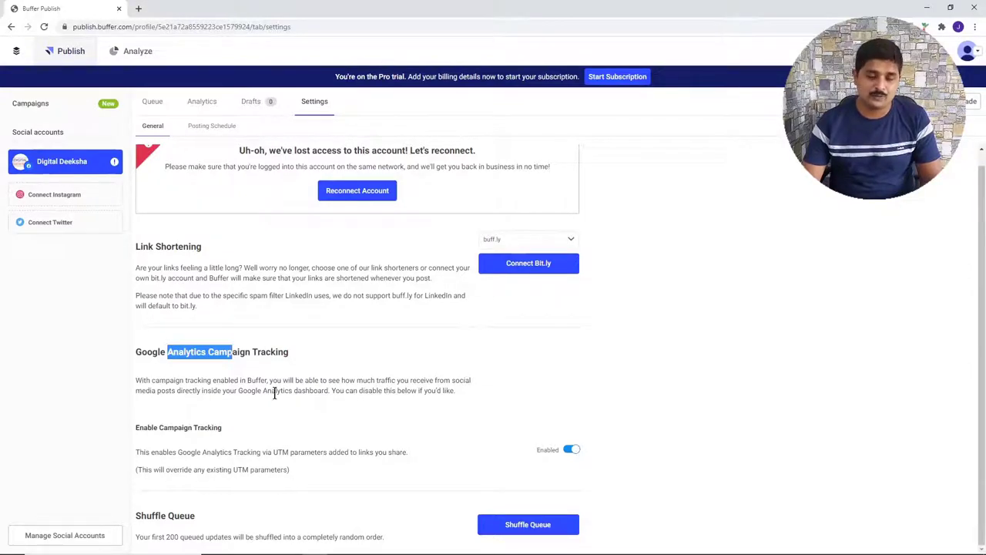
triple_click(241, 351)
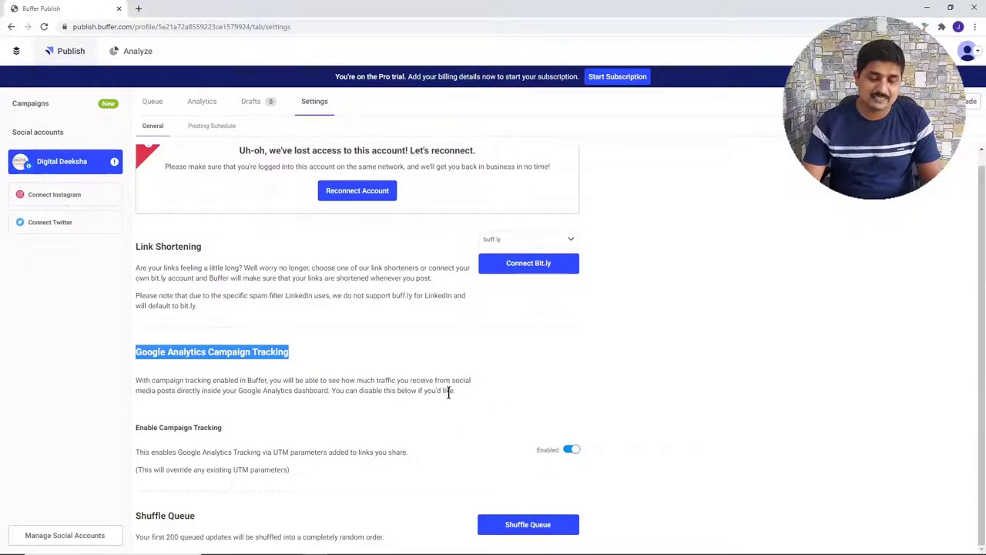
left_click(528, 524)
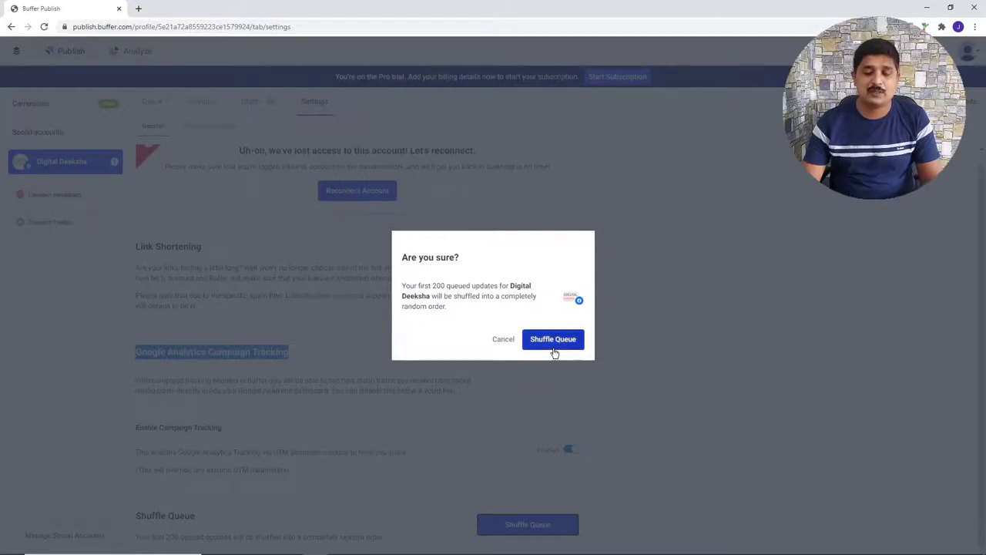
- Cancel the queue shuffle so the post order stays unchanged
left_click(505, 340)
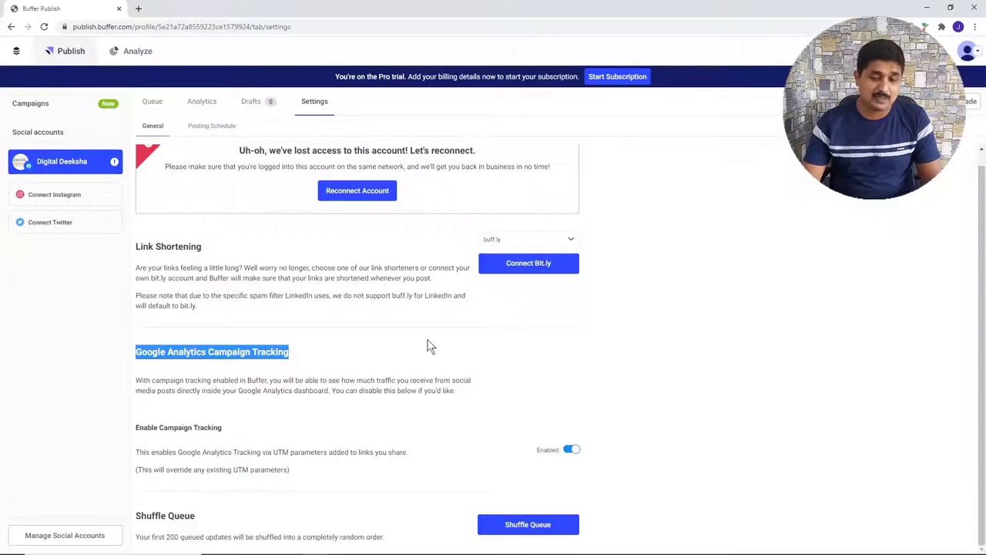
scroll(429, 401, "up", 1)
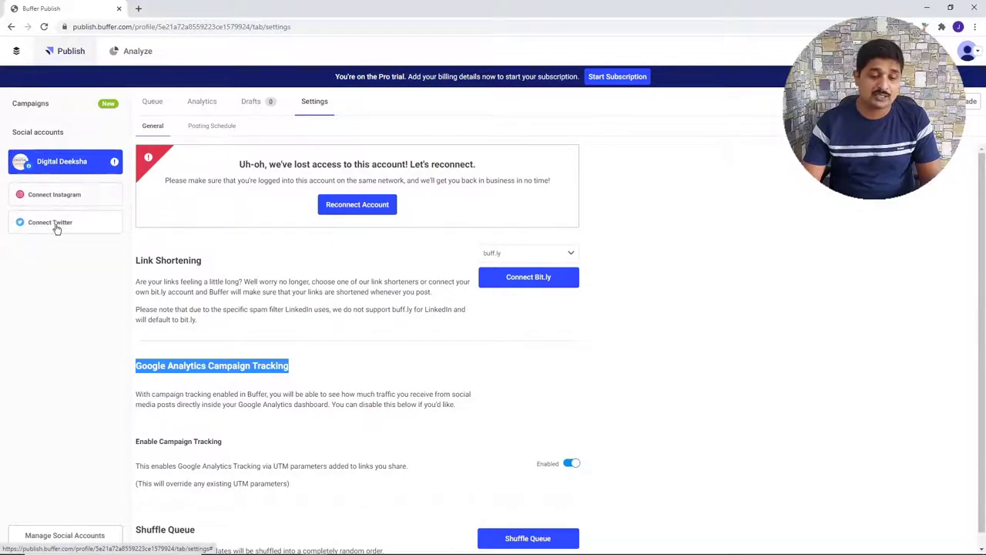
- Go to Manage Social Accounts and start adding a new social account
left_click(40, 537)
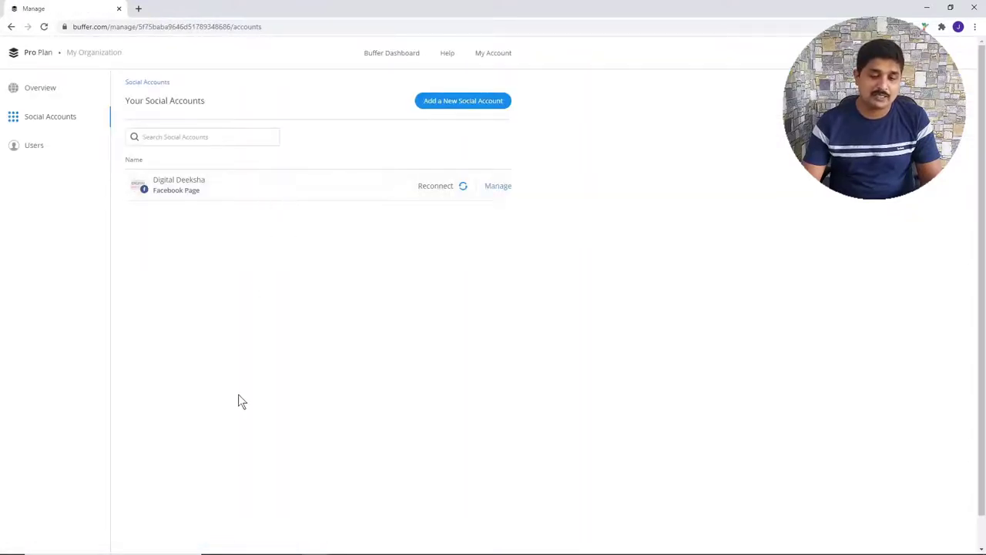
left_click(492, 103)
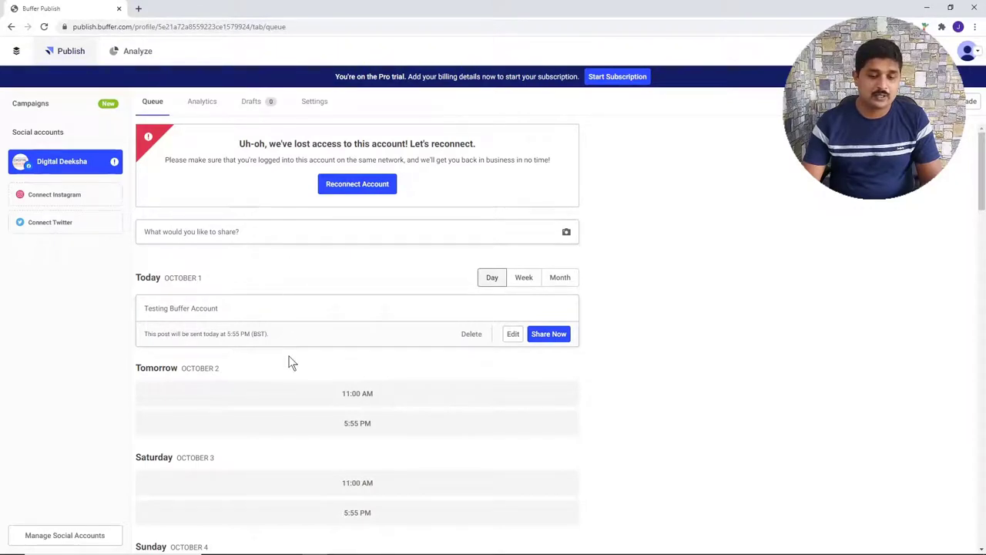
- Scroll through the queue to review the daily 11:00 AM and 5:55 PM slots
scroll(288, 306, "down", 3)
scroll(288, 306, "up", 3)
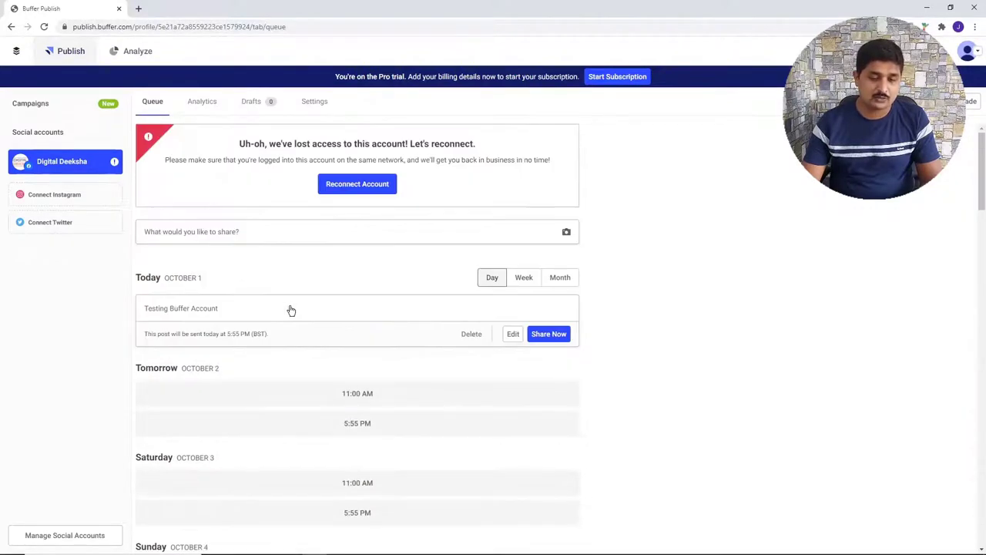
scroll(290, 310, "down", 4)
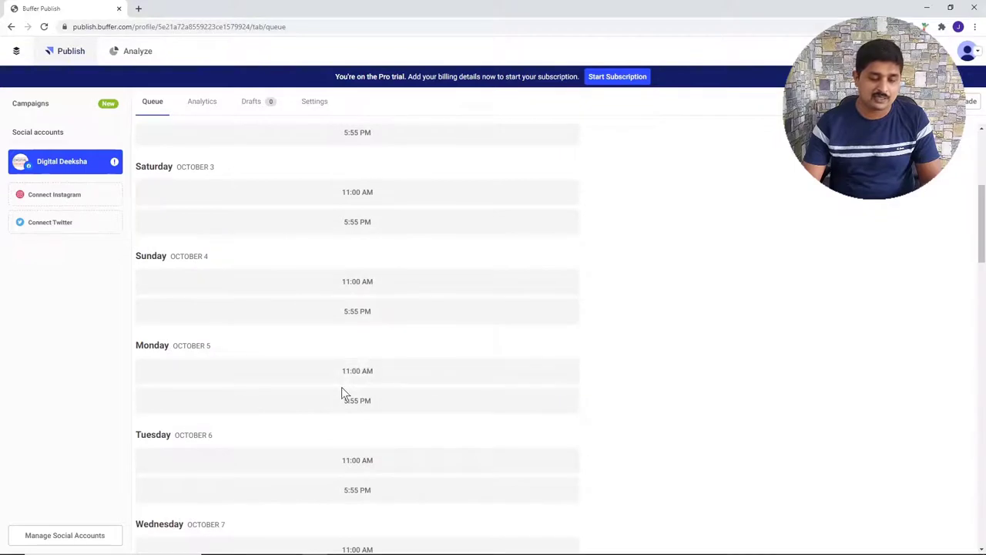
scroll(344, 387, "up", 4)
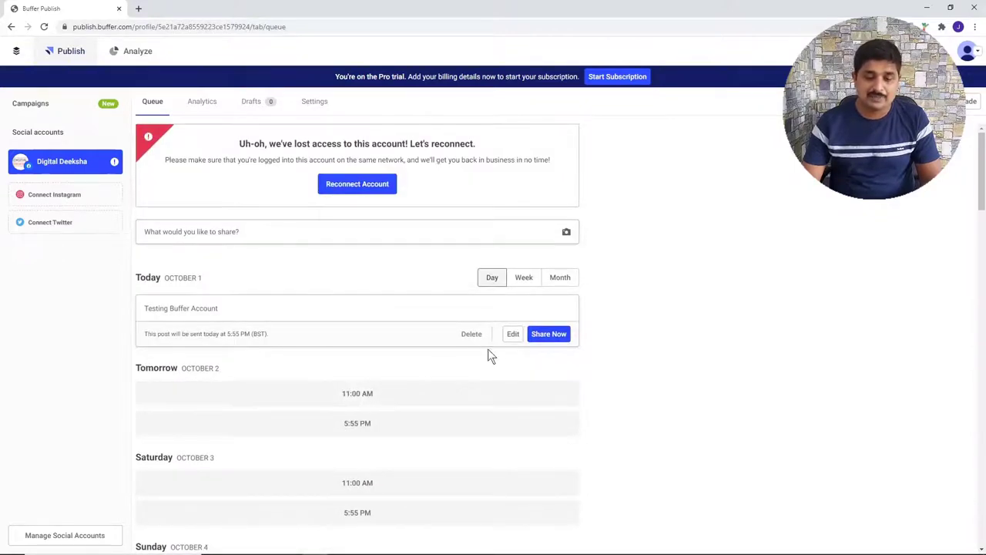
- Re-save the Testing Buffer Account post unchanged, then open and close tomorrow's 5:55 PM composer
left_click(510, 333)
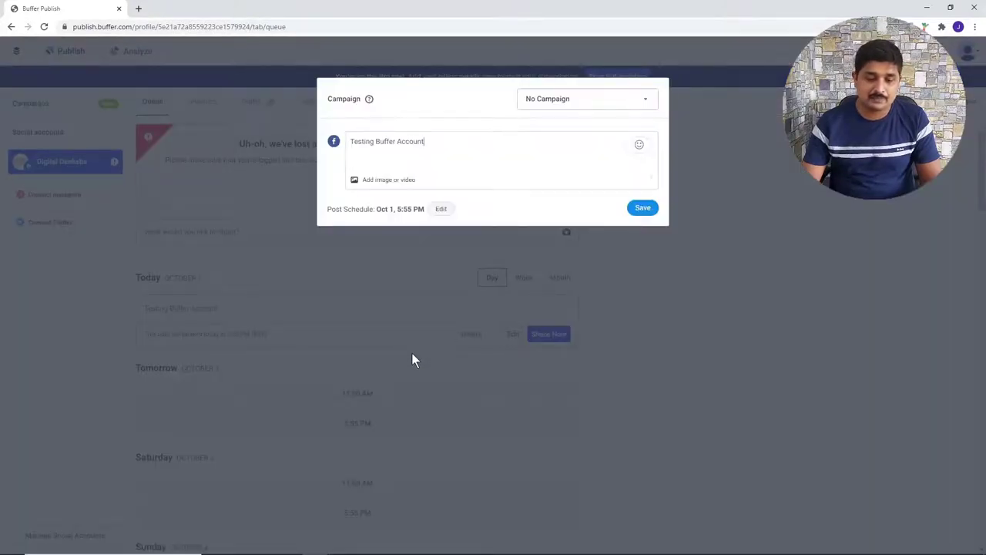
left_click(642, 208)
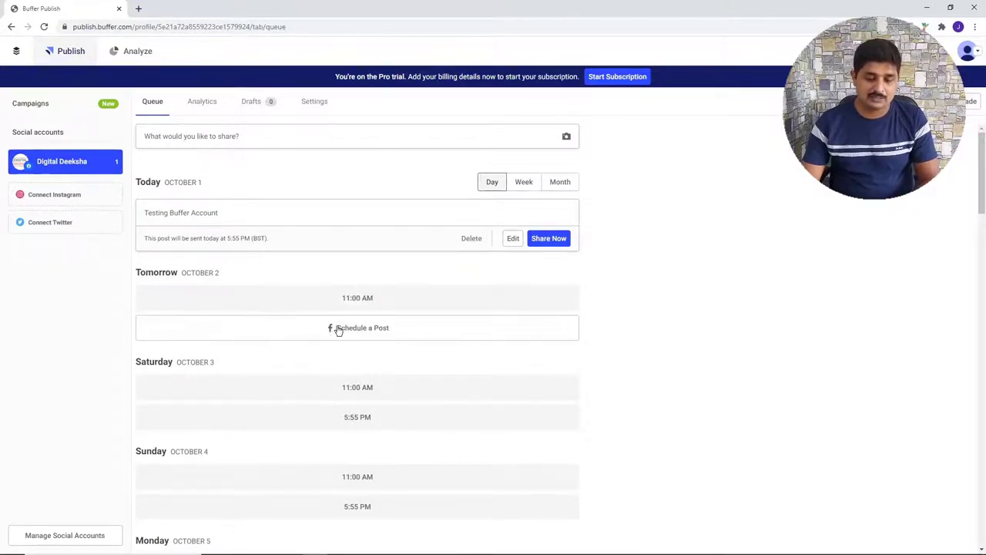
left_click(351, 330)
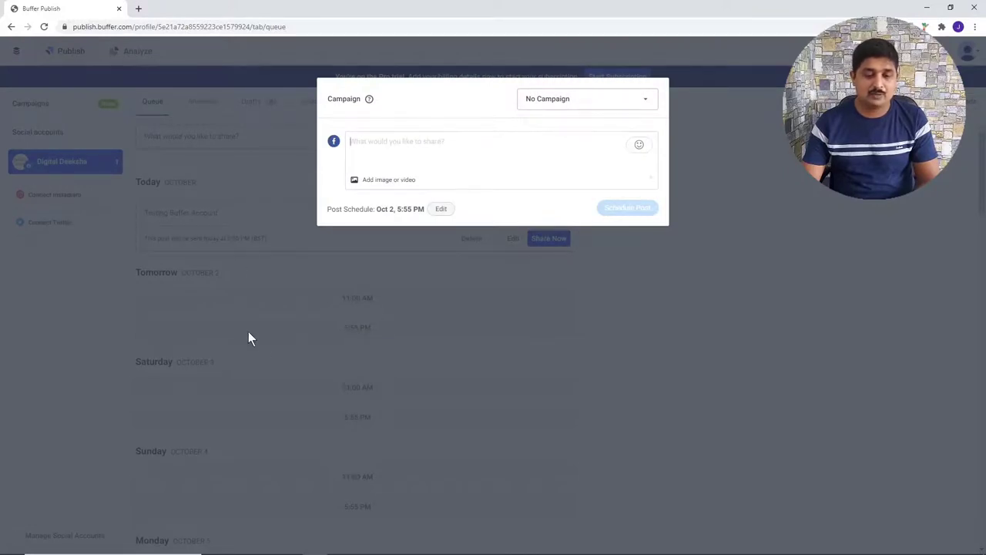
left_click(861, 273)
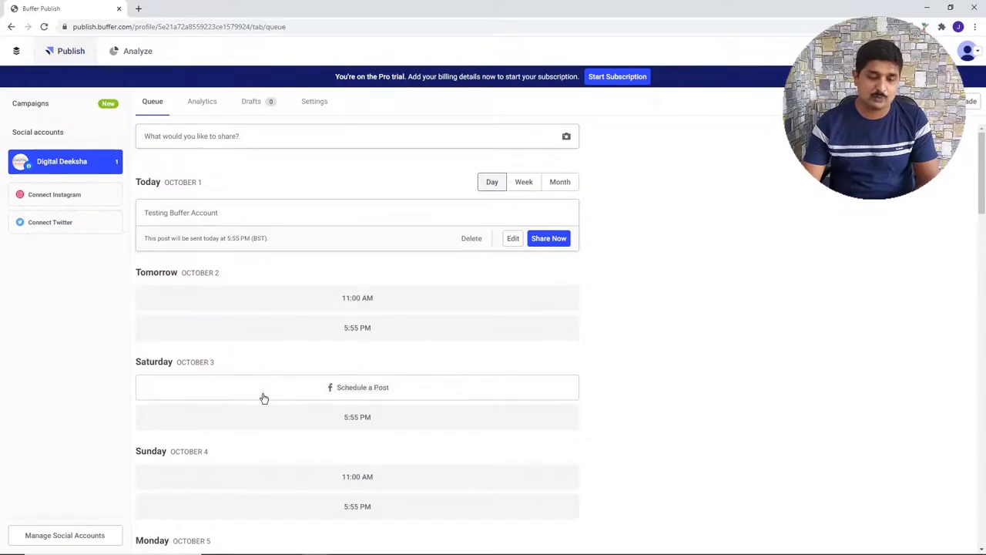
- Open Saturday's 11:00 AM slot composer and browse its calendar and time options to November
left_click(354, 390)
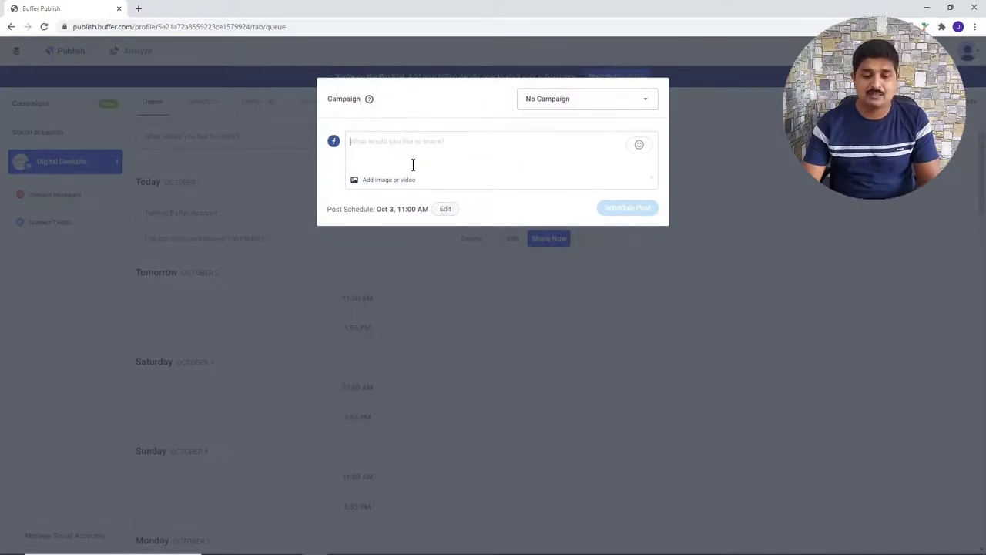
left_click_drag(391, 209, 431, 209)
left_click(442, 210)
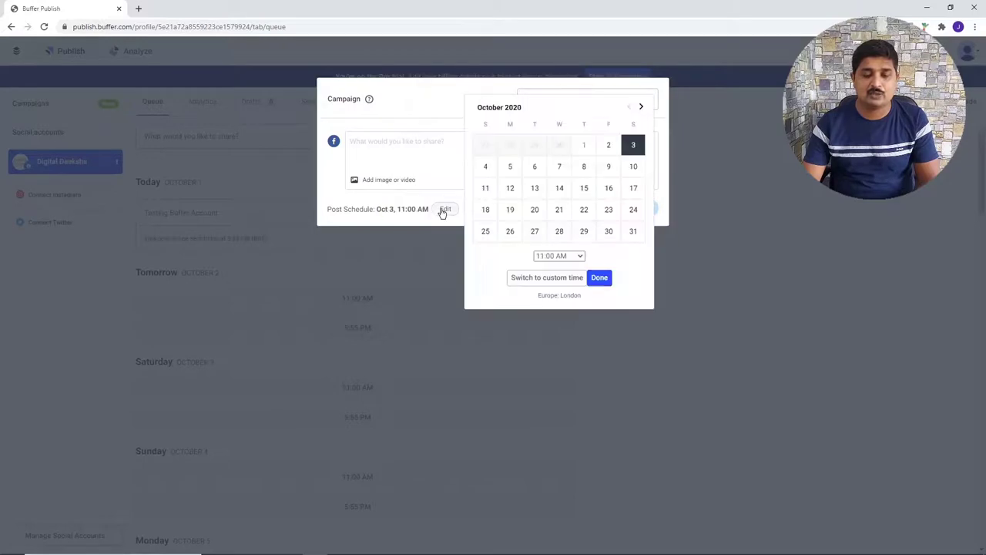
left_click(557, 256)
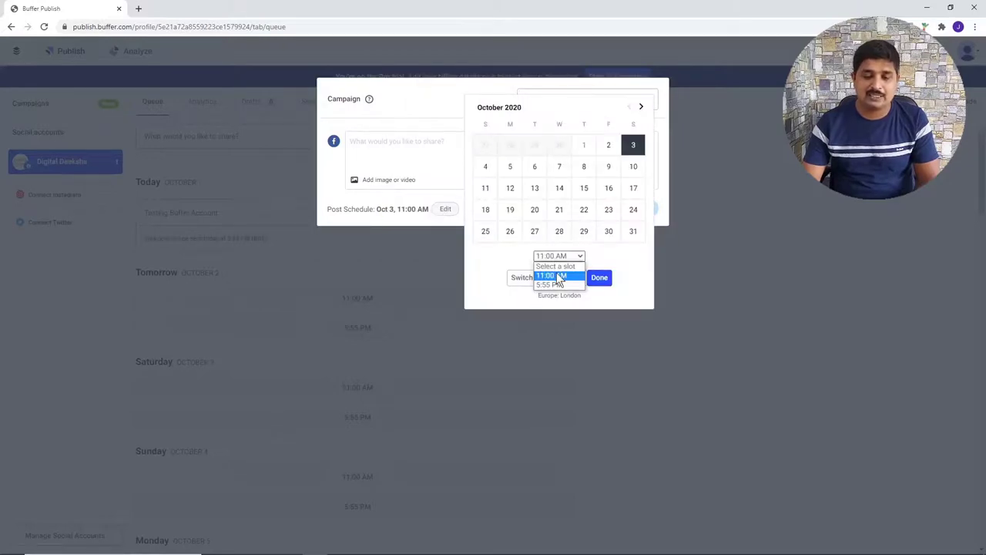
left_click(609, 259)
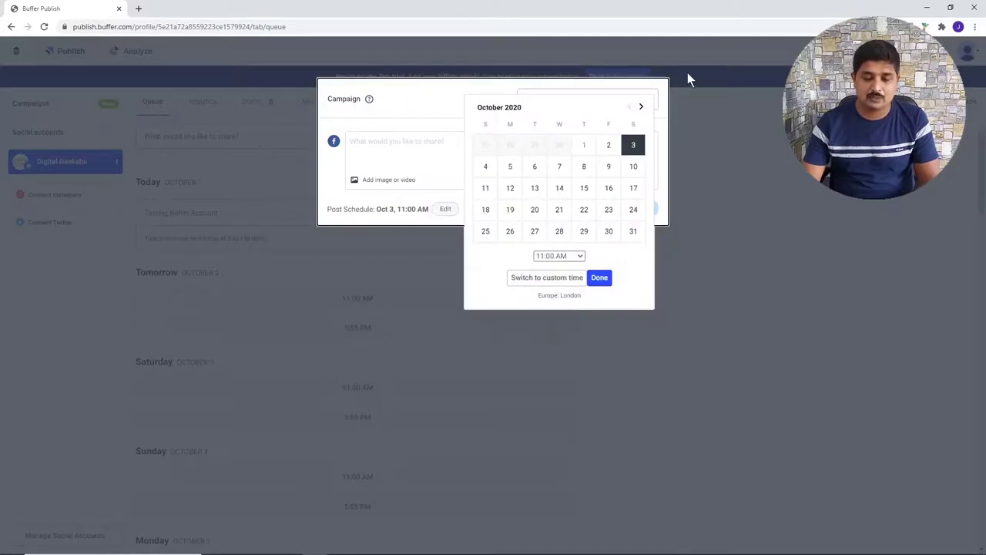
left_click(641, 107)
- Close the composer without scheduling, leaving Testing Buffer Account as the only queued post
left_click(701, 118)
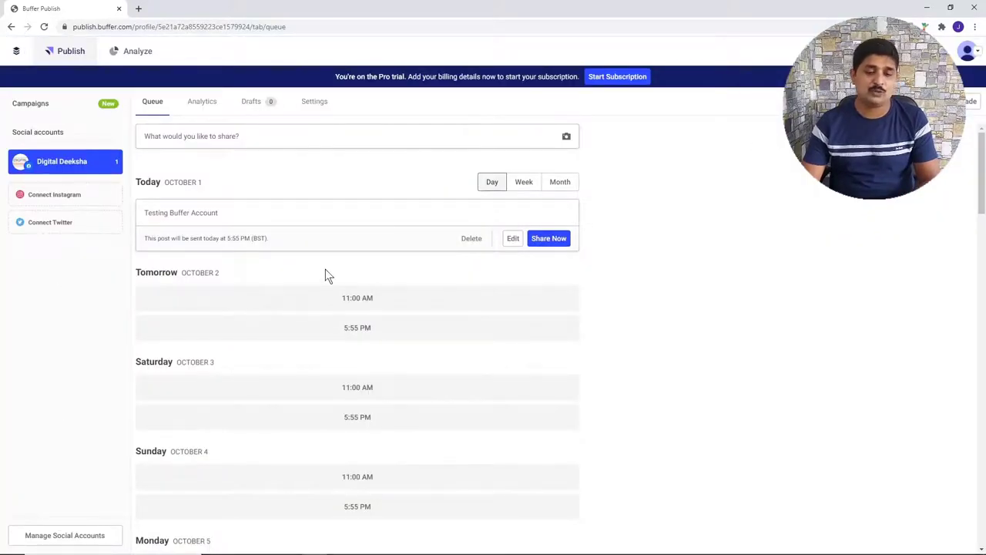
scroll(326, 285, "down", 18)
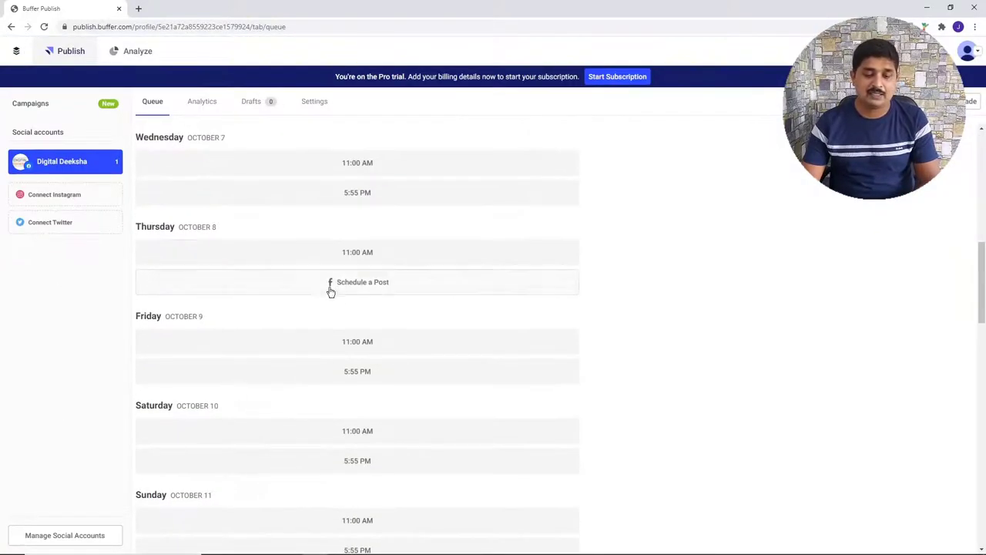
scroll(338, 295, "up", 18)
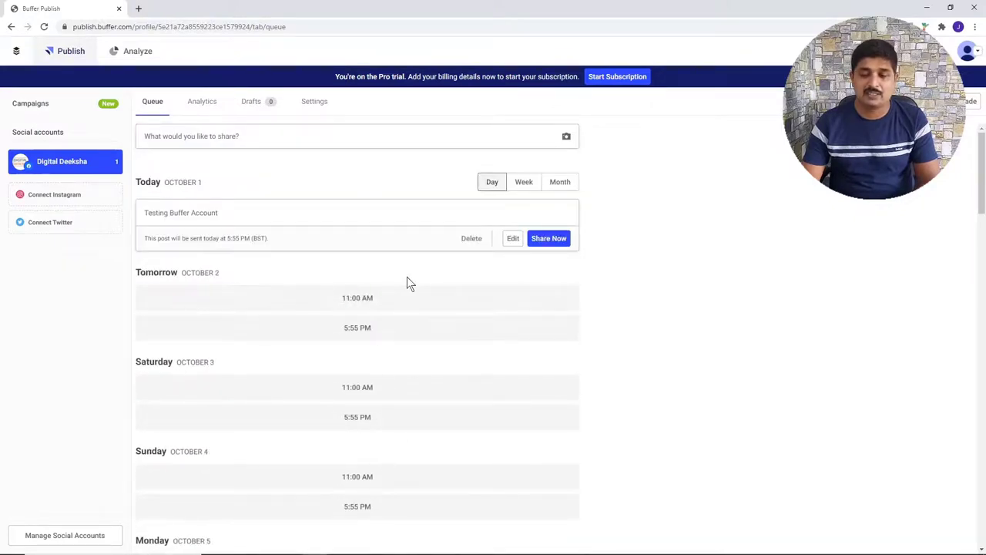
mouse_move(374, 300)
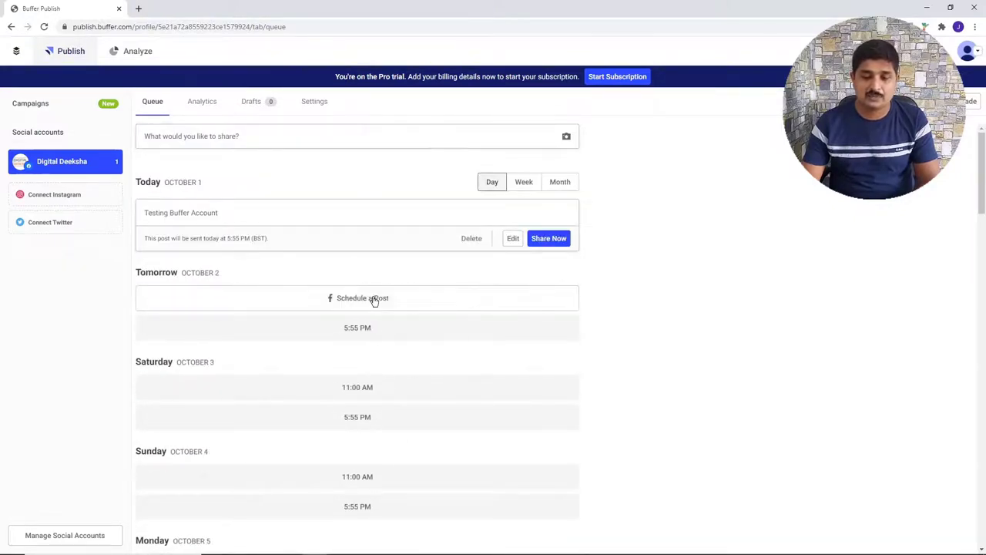
- View the Posting Schedule settings, showing 11:00 AM and 05:55 PM slots every day
left_click(323, 105)
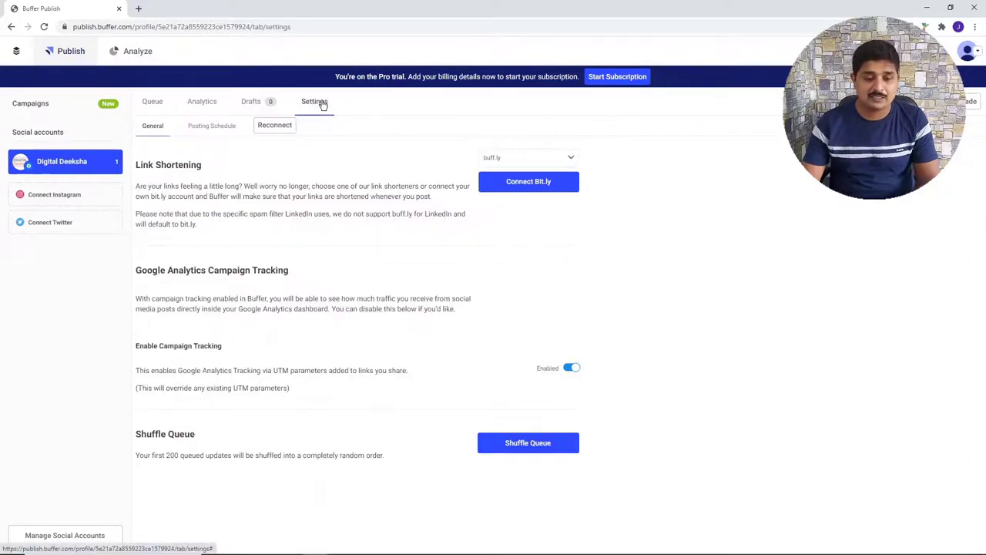
left_click(218, 129)
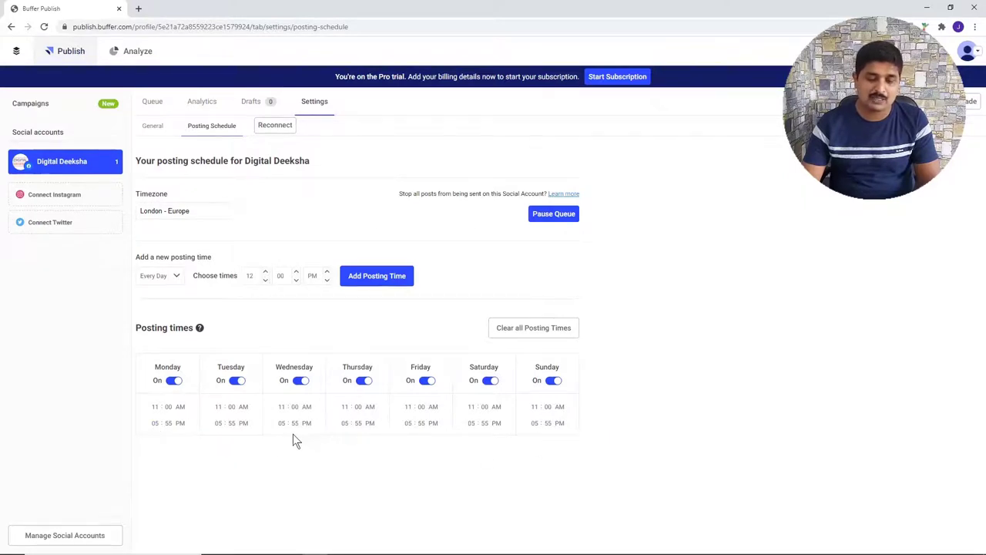
- Remove both Sunday posting times and Saturday's 11:00 AM slot
left_click(568, 407)
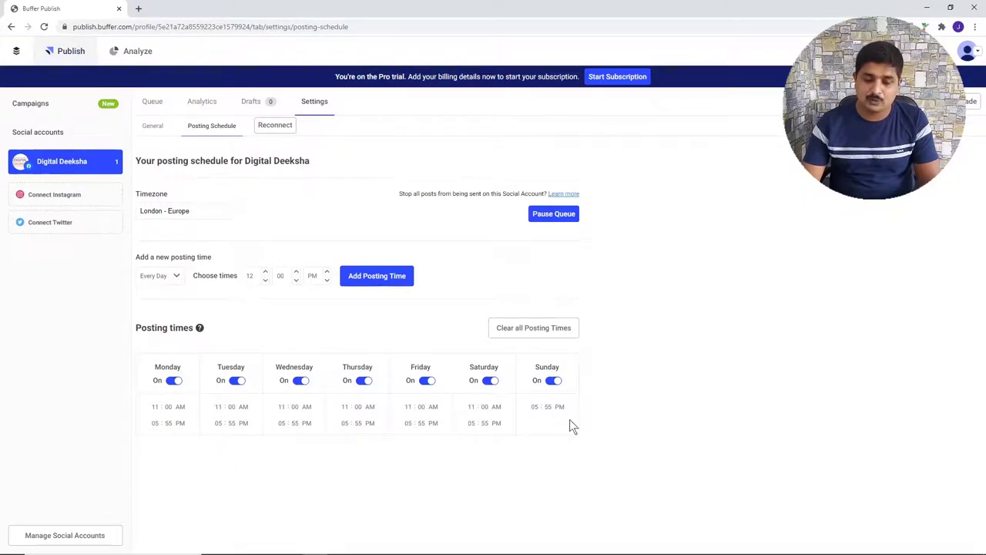
left_click(568, 407)
left_click(505, 409)
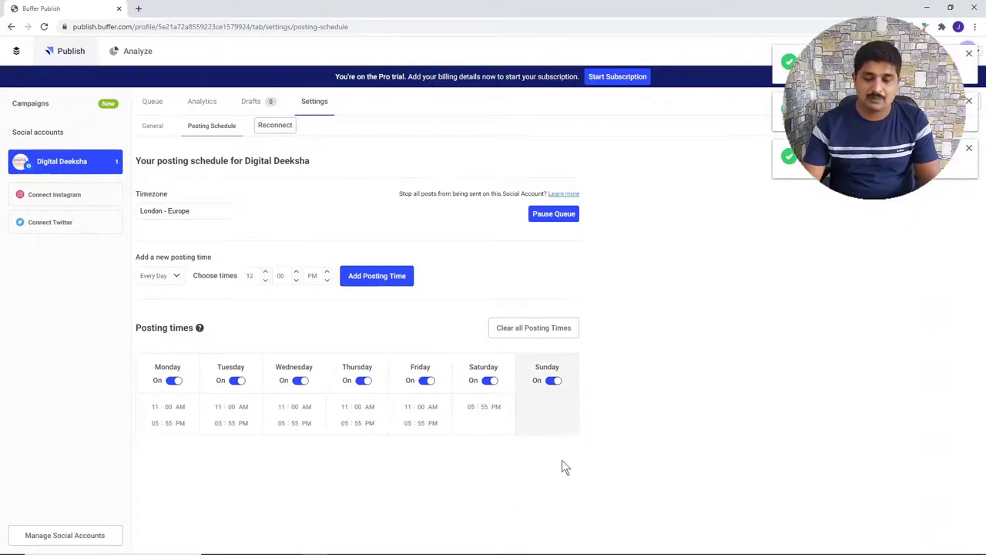
- Change Tuesday's 05:55 PM slot to 04:40 PM and remove Monday's 11:00 AM slot
left_click(234, 426)
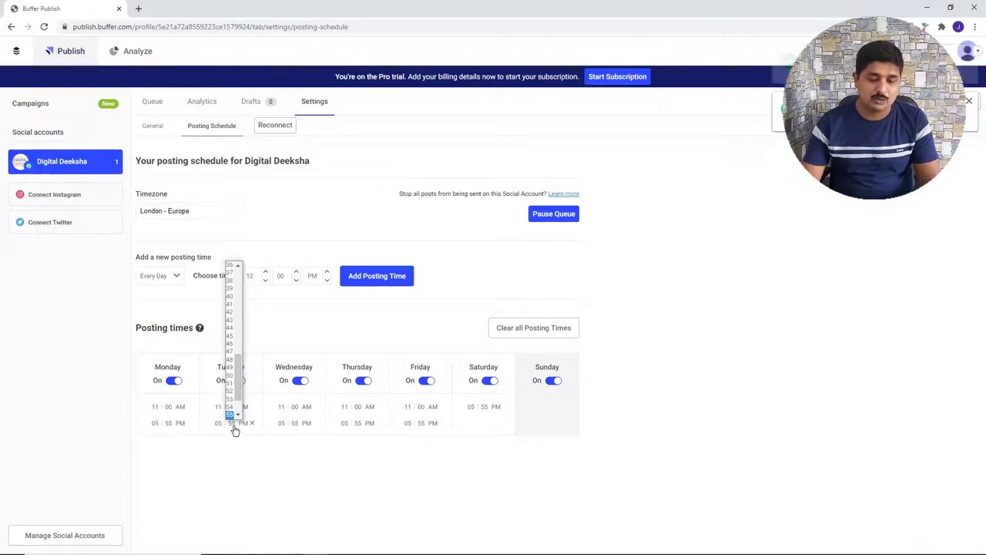
key("Escape")
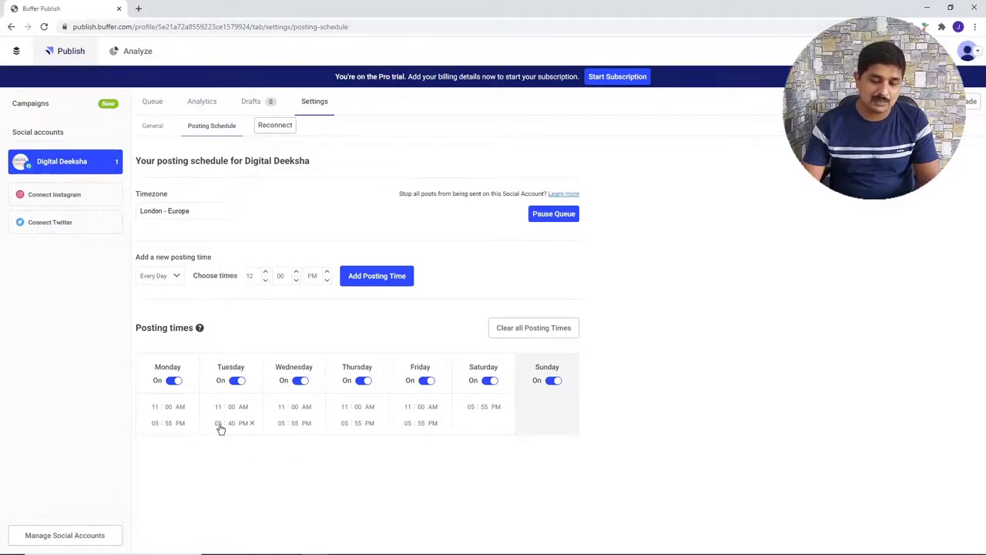
left_click(220, 428)
left_click(221, 458)
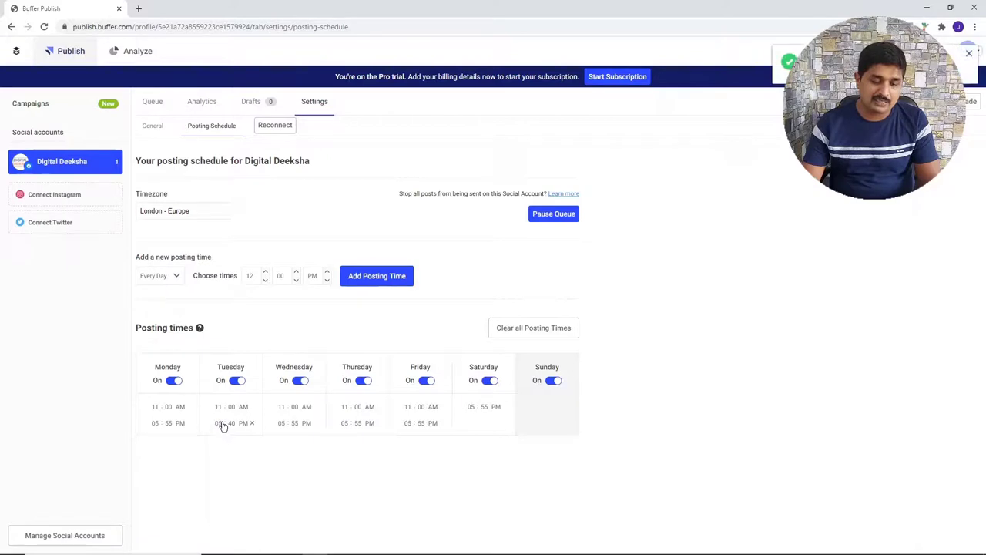
left_click(222, 426)
left_click(218, 467)
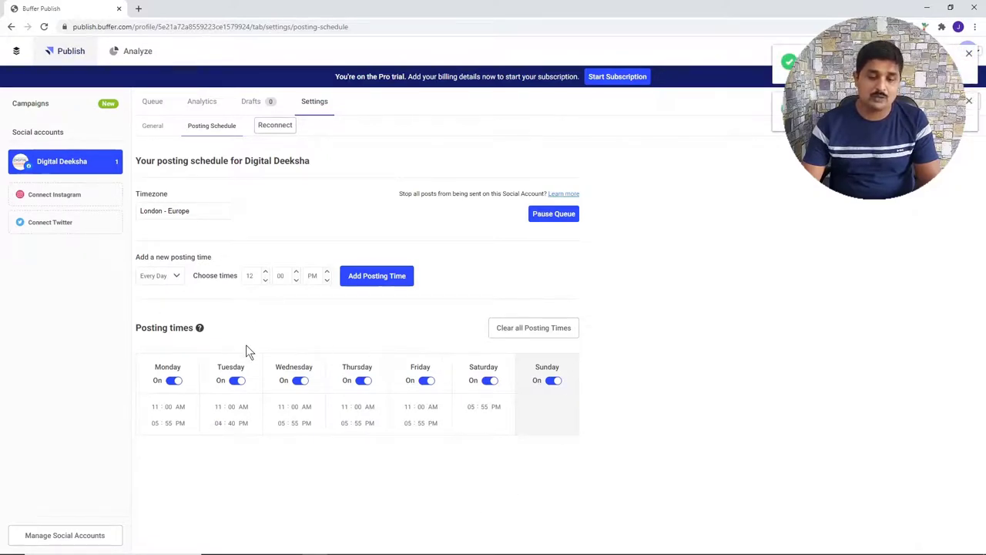
left_click(187, 407)
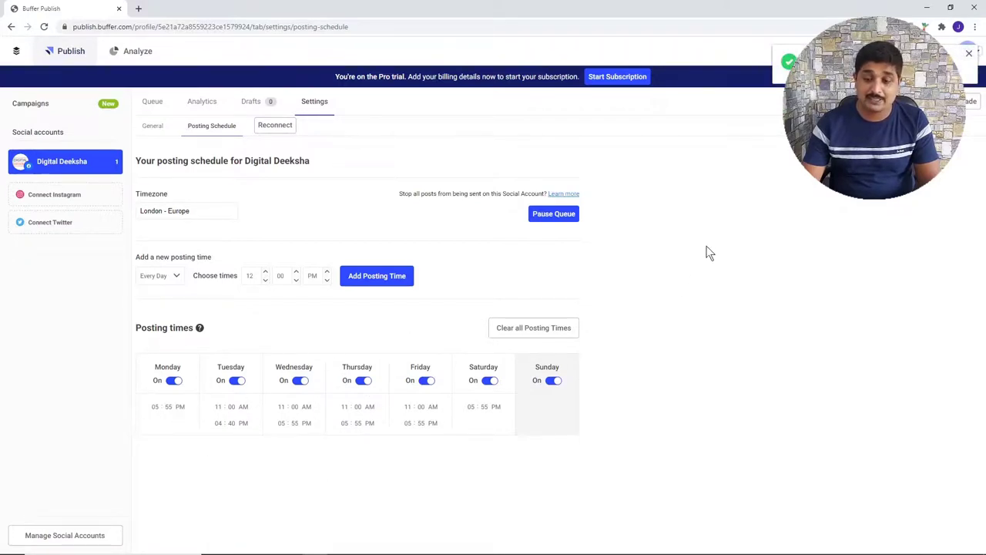
left_click(158, 101)
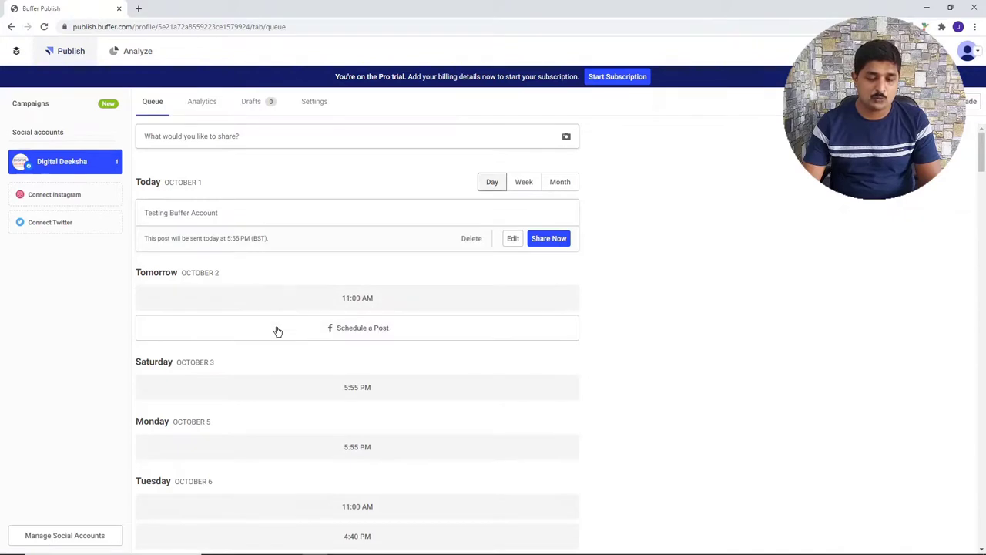
- Check the updated queue slots, then go to the General settings page
scroll(737, 302, "down", 4)
scroll(737, 302, "down", 8)
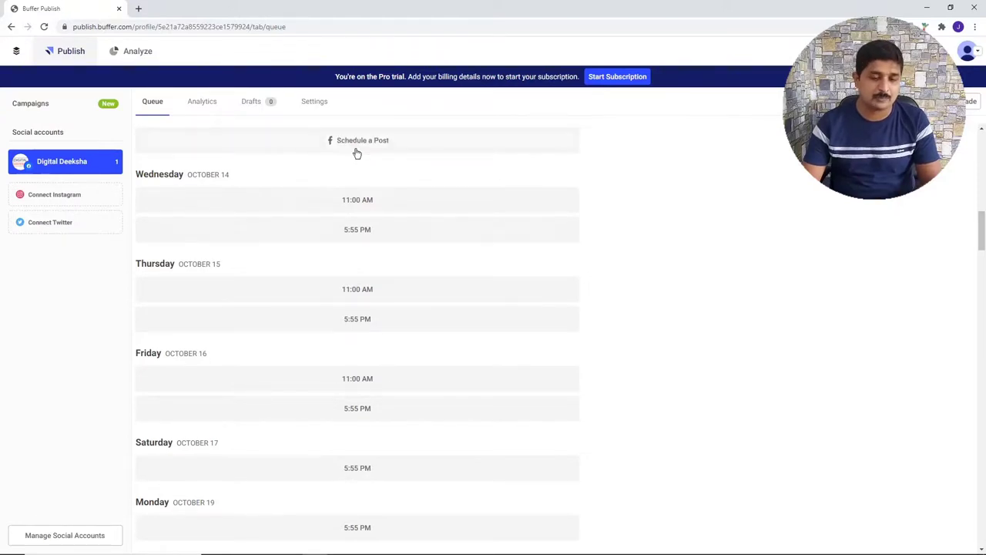
scroll(335, 281, "up", 6)
scroll(339, 278, "up", 4)
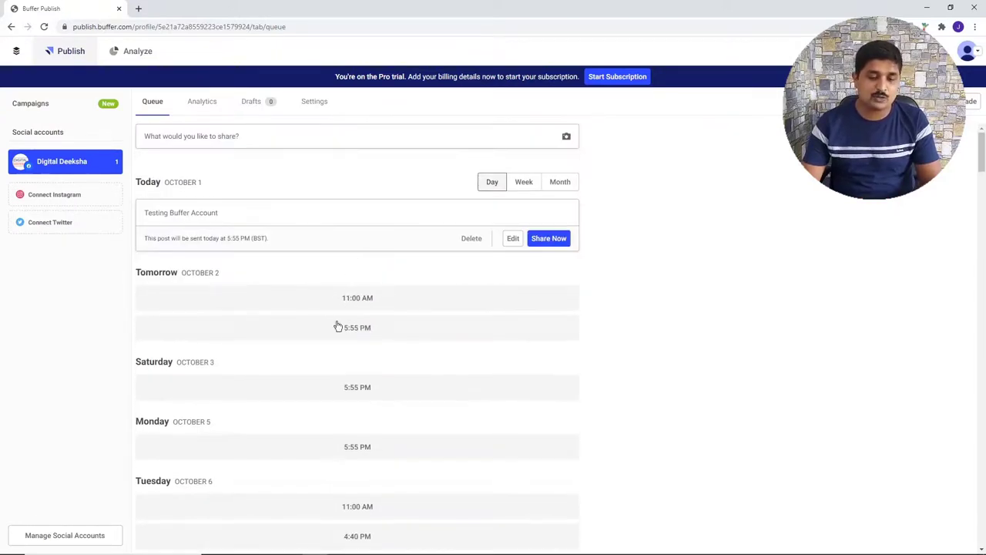
left_click(318, 104)
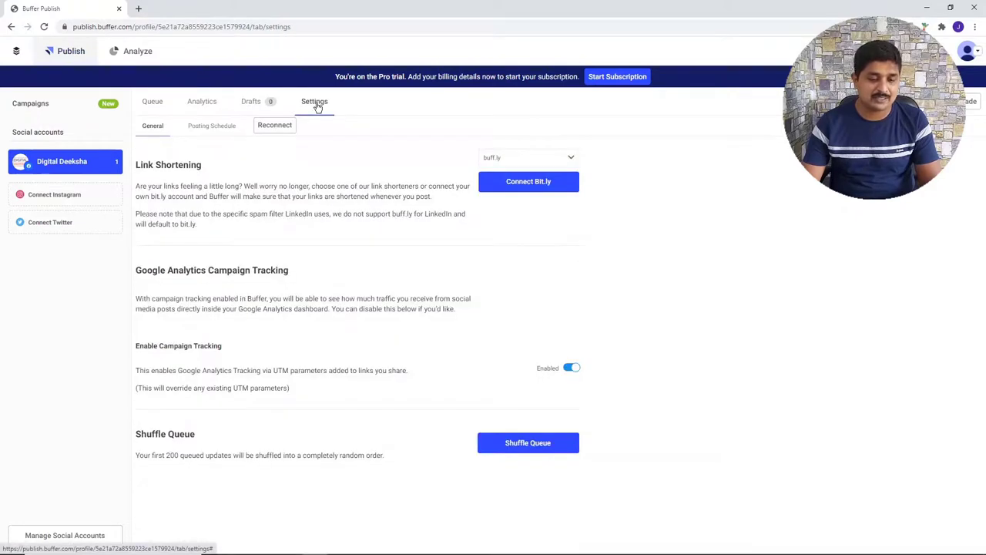
- Switch off Sunday posting, then in the queue open and dismiss an empty post composer
left_click(207, 127)
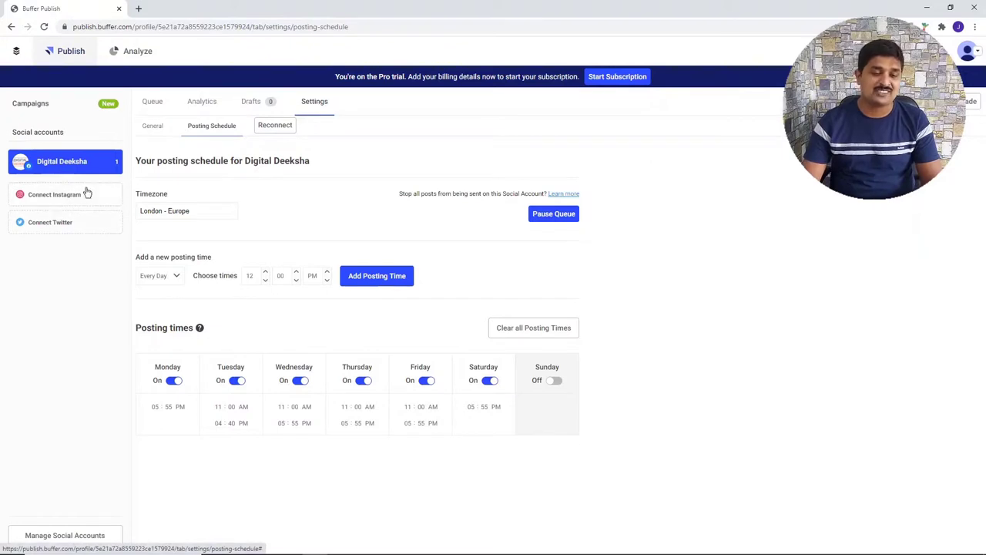
left_click(147, 104)
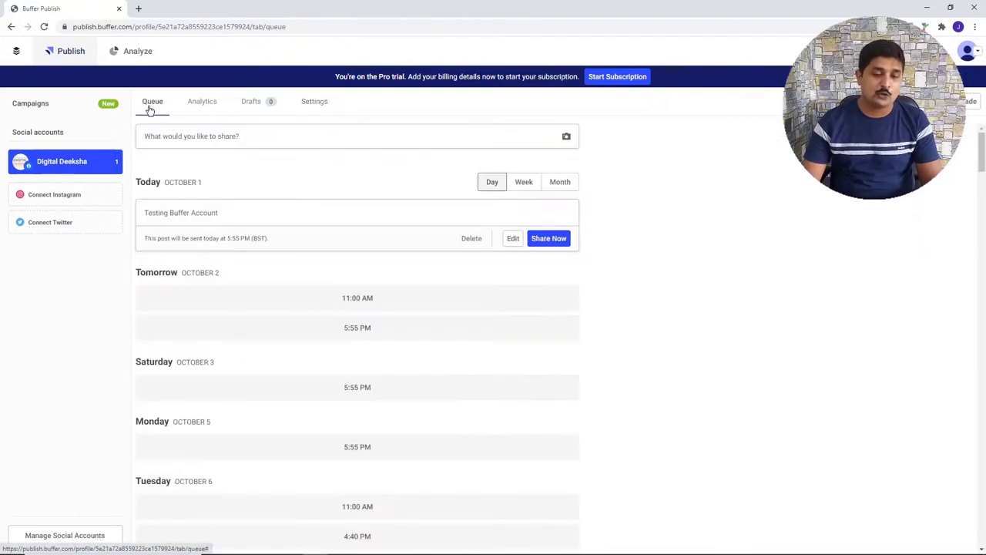
left_click(222, 138)
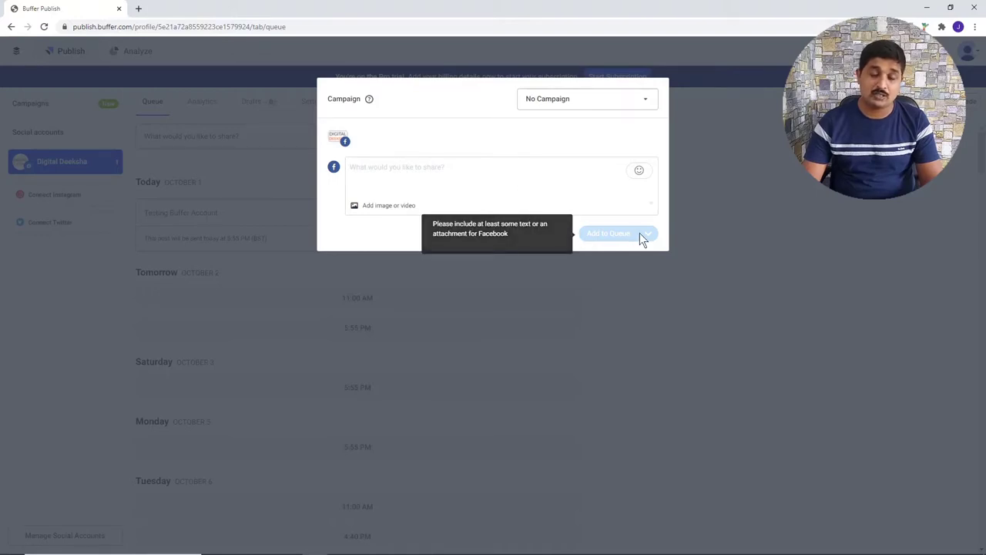
left_click(770, 274)
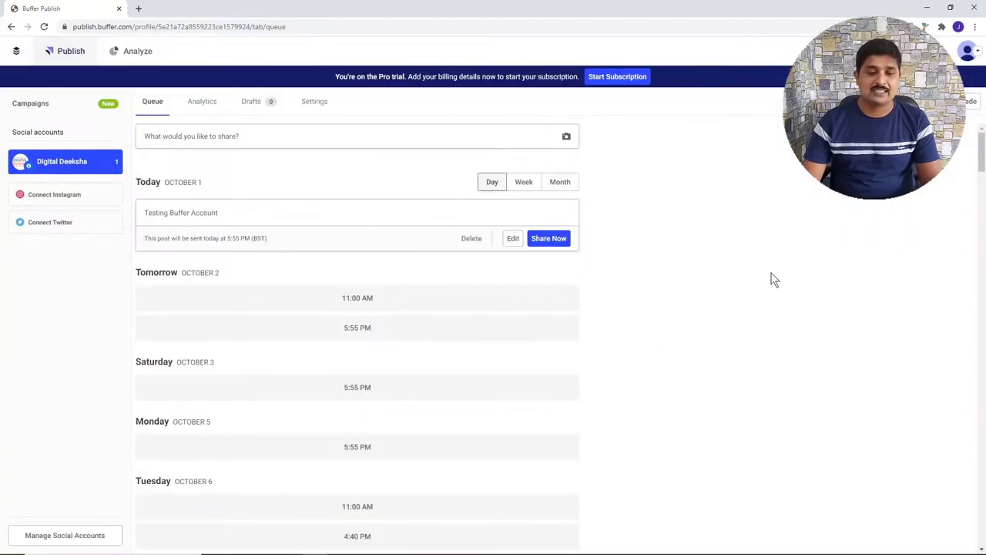